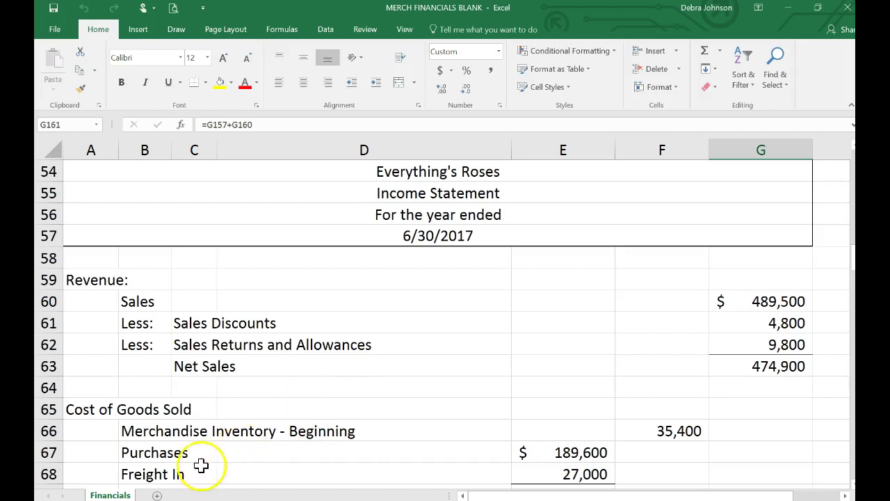
Step: Add a new worksheet to the workbook and name it "Ratio Analysis"
{"action": "left_click", "coordinate": [158, 495]}
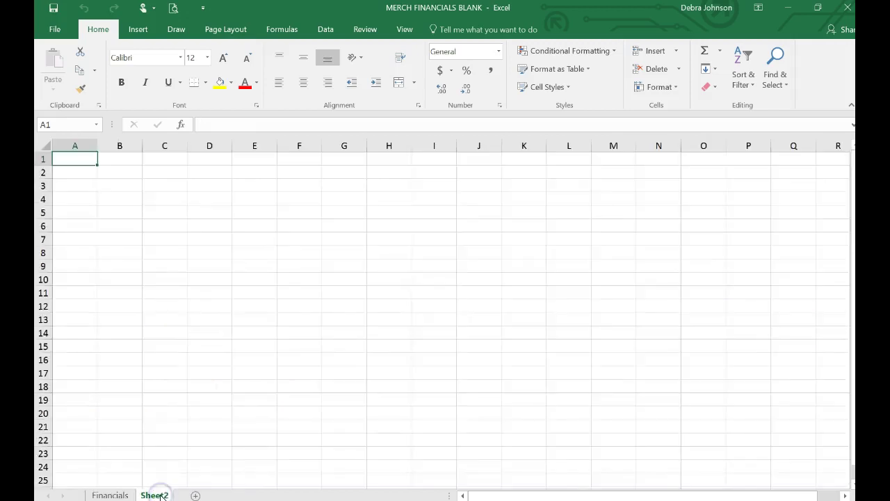
{"action": "double_click", "coordinate": [160, 494]}
{"action": "type", "text": "Ratio Analysis"}
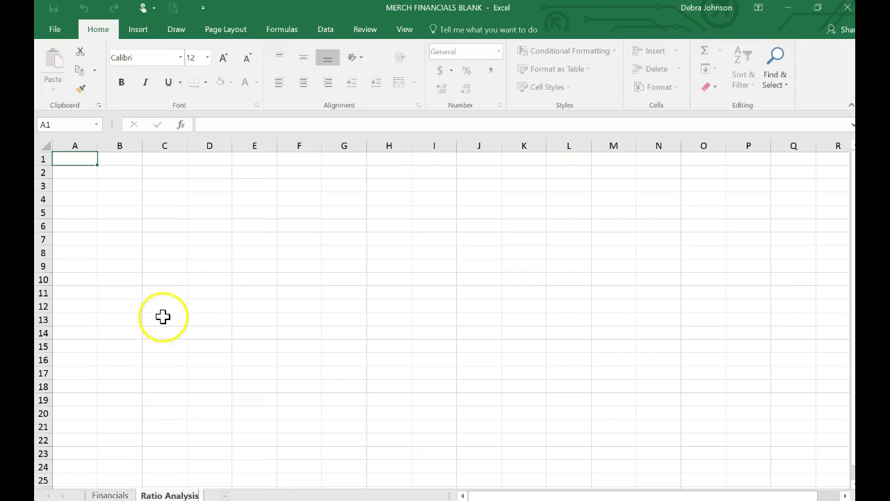
{"action": "double_click", "coordinate": [75, 160]}
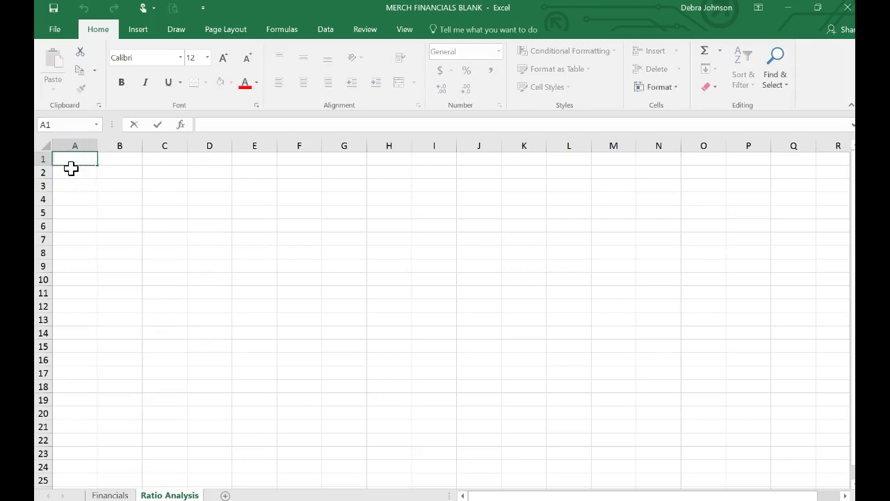
{"action": "key", "text": "Return"}
Step: Enter the heading lines "Evertything's Roses", "Ratio Analyses" and "For Year Ended 6/30/17" in cells A1 to A3
{"action": "left_click", "coordinate": [75, 159]}
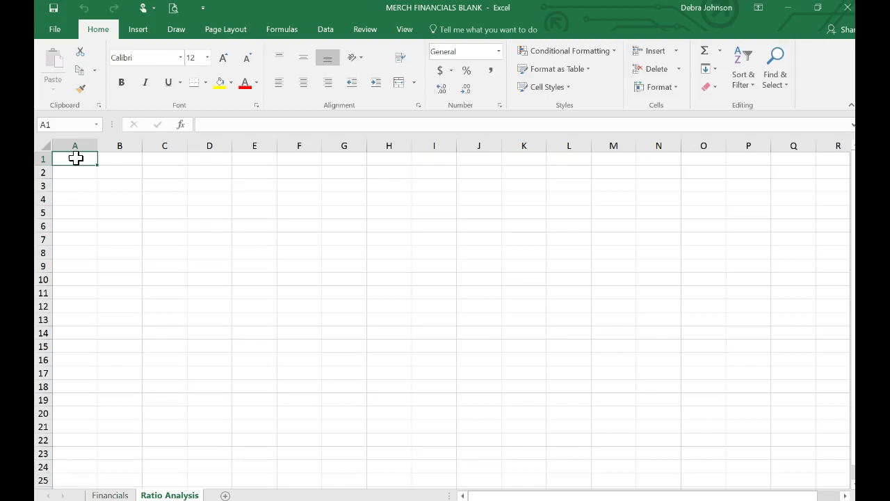
{"action": "type", "text": "Evertything's"}
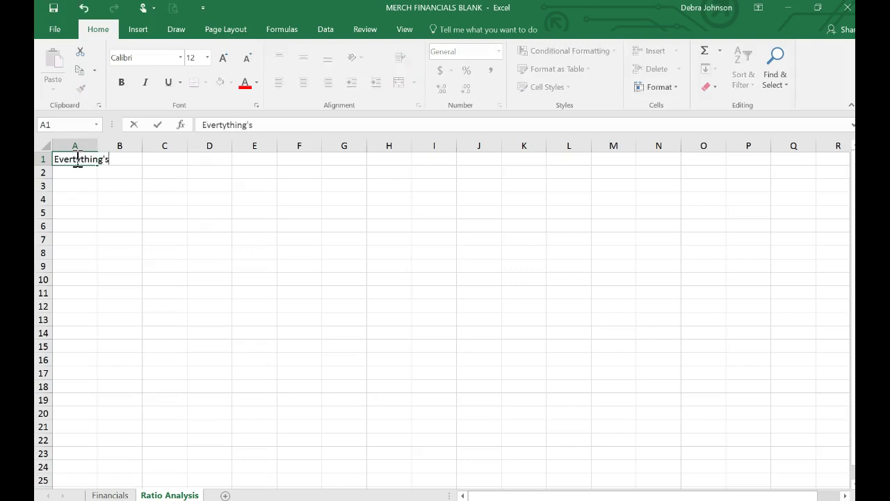
{"action": "type", "text": " Roses"}
{"action": "key", "text": "Return"}
{"action": "type", "text": "Ratio Analyses"}
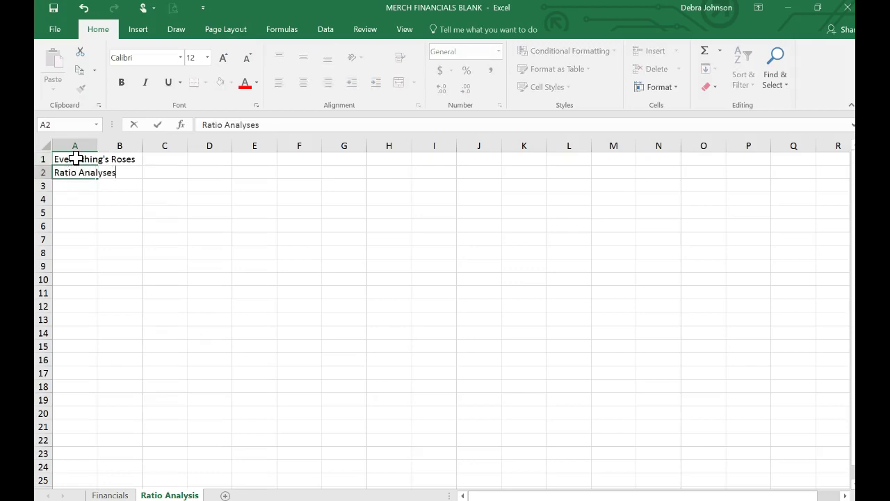
{"action": "key", "text": "Return"}
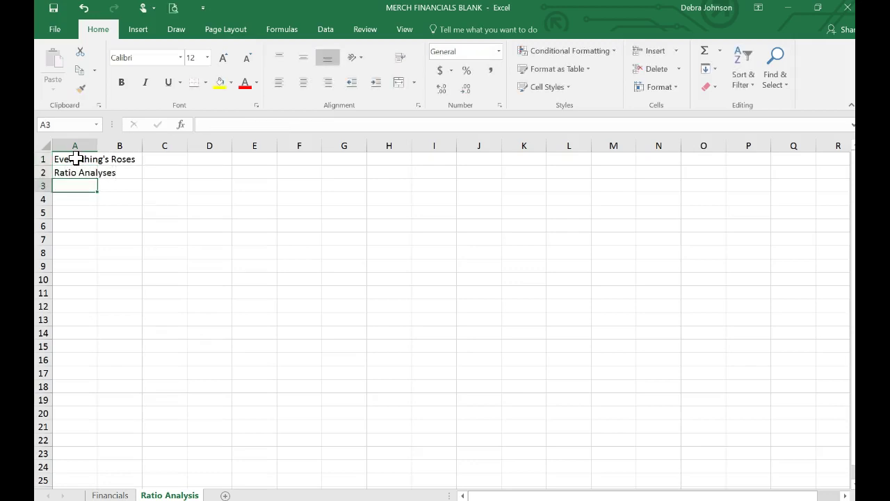
{"action": "type", "text": "For"}
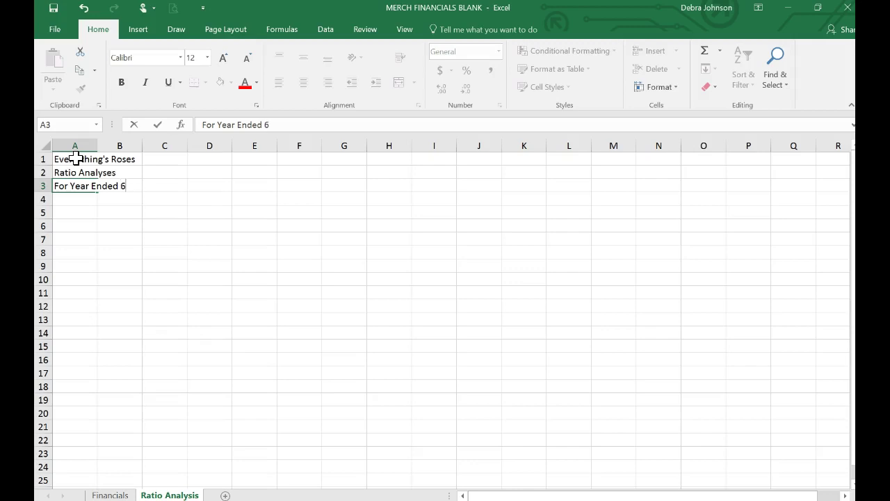
{"action": "type", "text": "Year Ended 6/30/17"}
{"action": "left_click", "coordinate": [184, 211]}
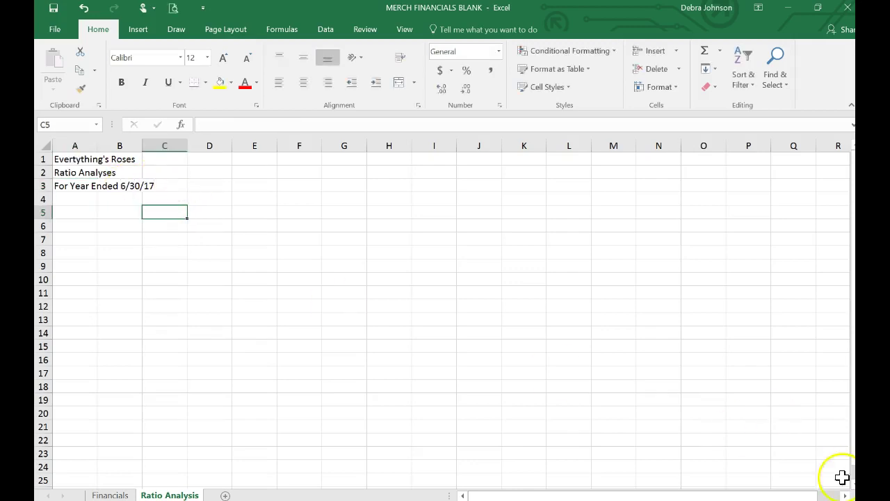
Step: Enter the label "Current Ratio" in cell A6
{"action": "scroll", "coordinate": [445, 313], "scroll_direction": "up", "scroll_amount": 5}
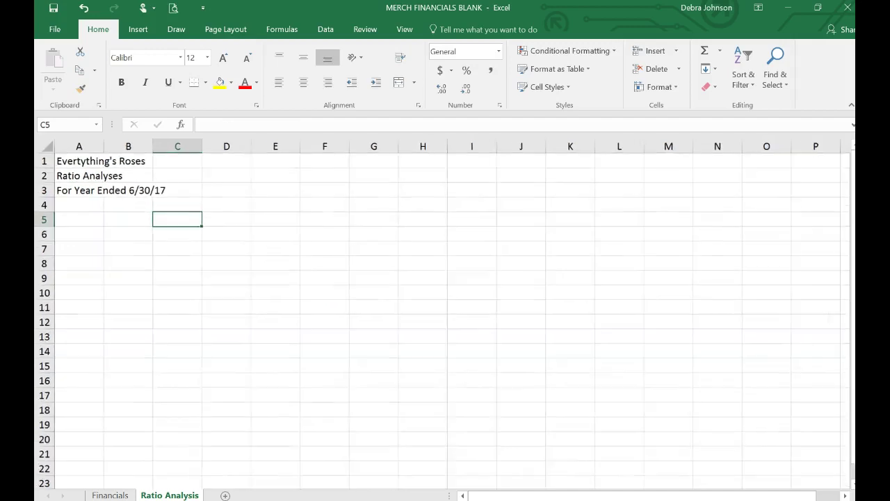
{"action": "scroll", "coordinate": [188, 364], "scroll_direction": "up", "scroll_amount": 2}
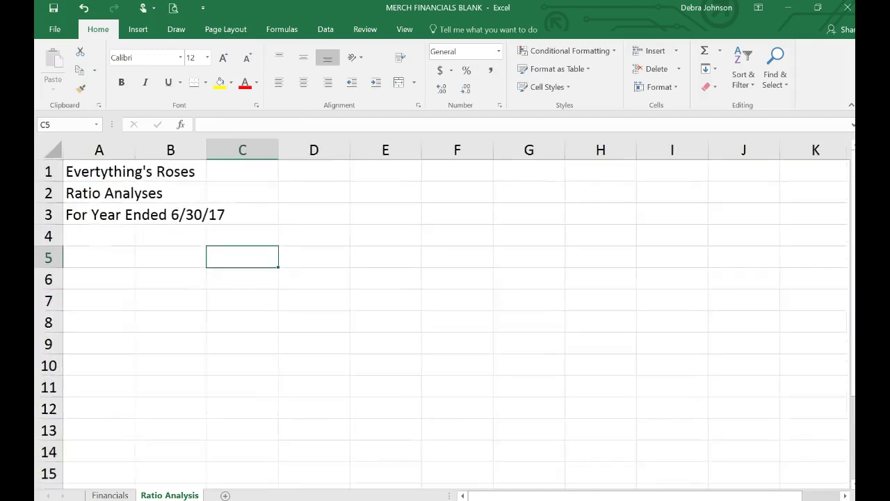
{"action": "left_click", "coordinate": [95, 264]}
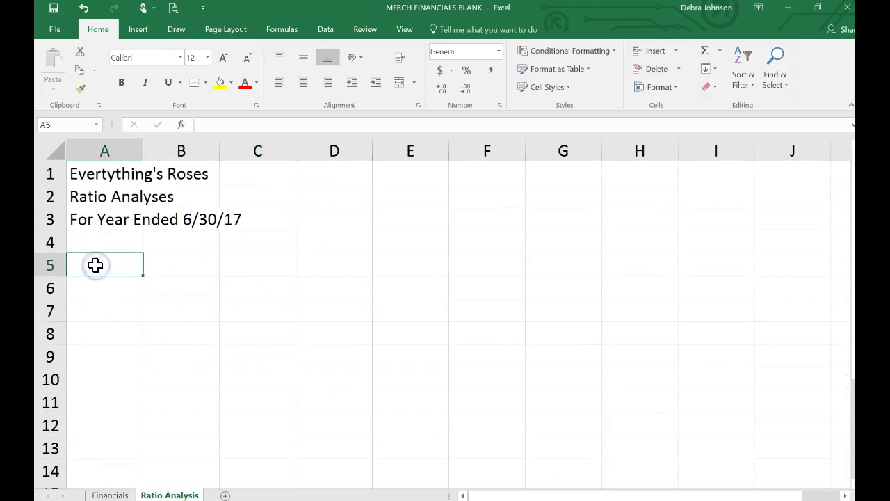
{"action": "key", "text": "Return"}
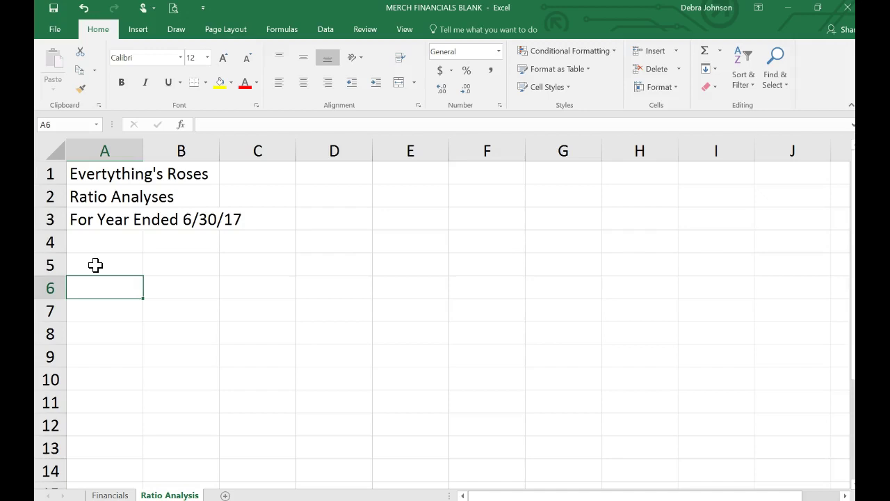
{"action": "type", "text": "Curre"}
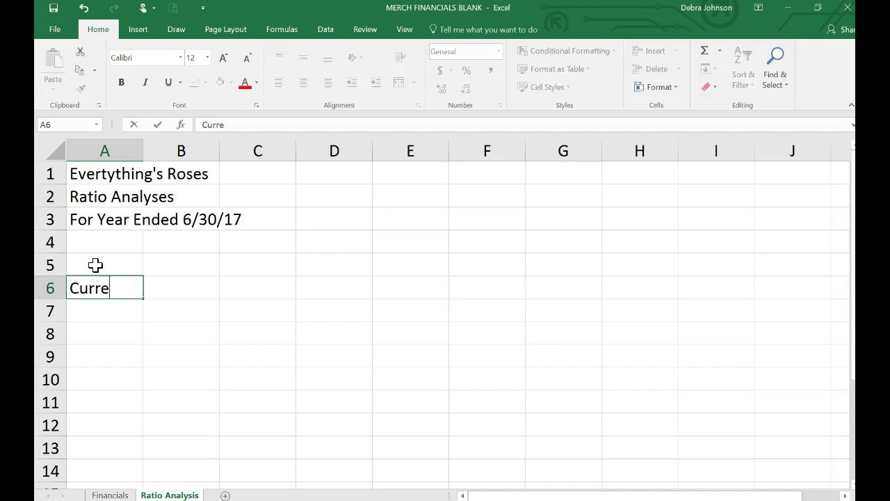
{"action": "type", "text": "nt Ratio"}
Step: Enter the current ratio's formula labels: "Current Assets" in C6 and "Current Liabilities" in C7
{"action": "left_click", "coordinate": [253, 281]}
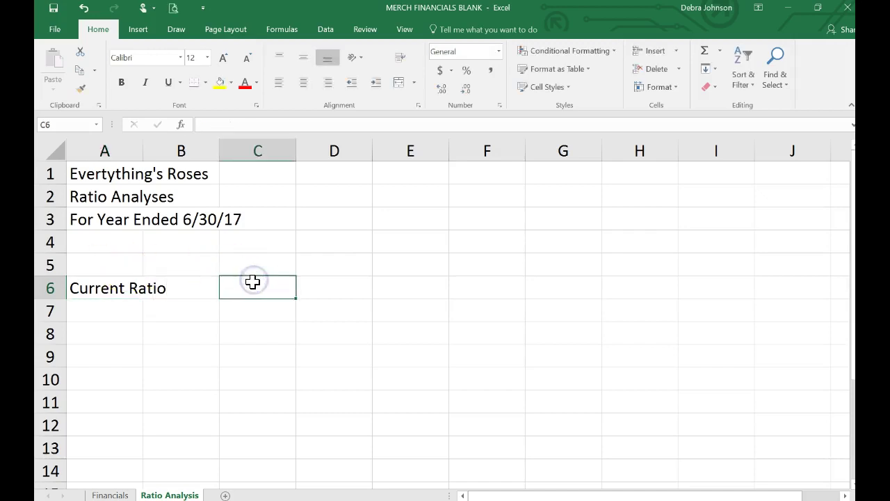
{"action": "type", "text": "Curren"}
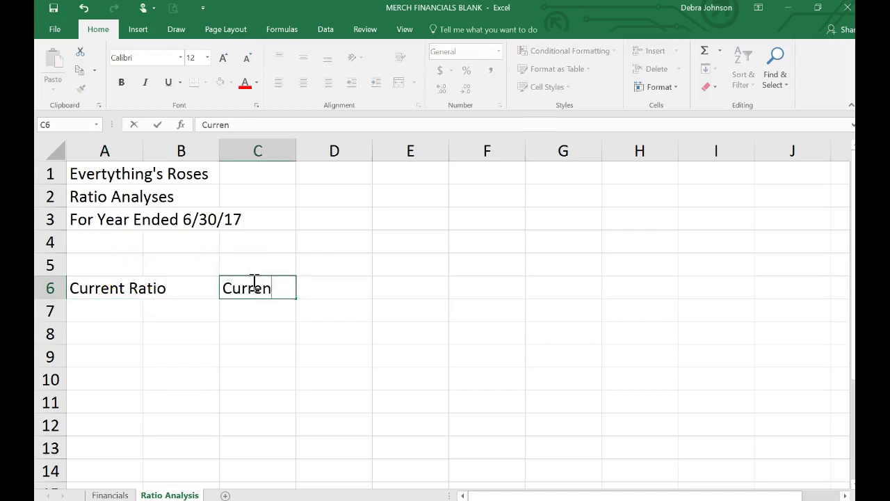
{"action": "type", "text": "t Assets"}
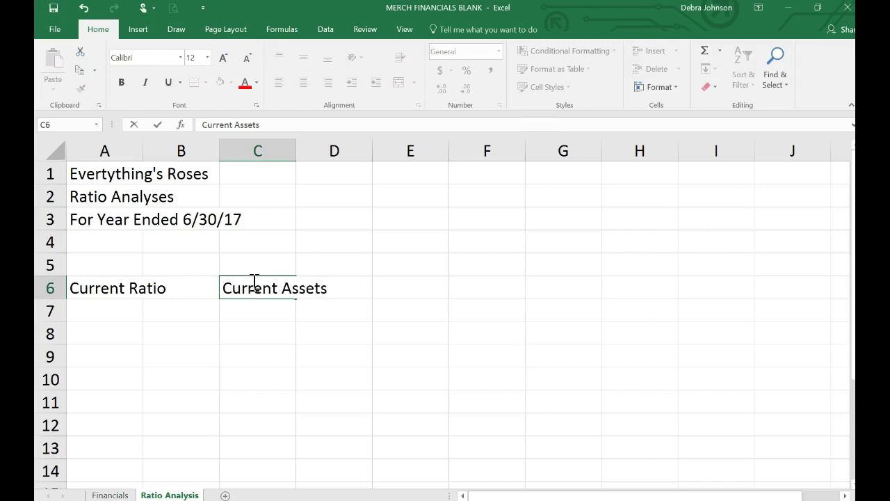
{"action": "key", "text": "Return"}
{"action": "type", "text": "Current Liabilities"}
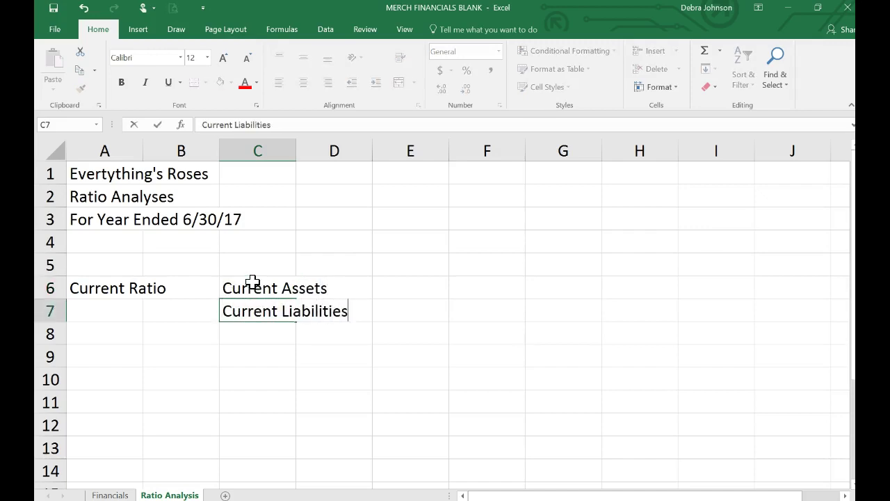
{"action": "left_click", "coordinate": [249, 325]}
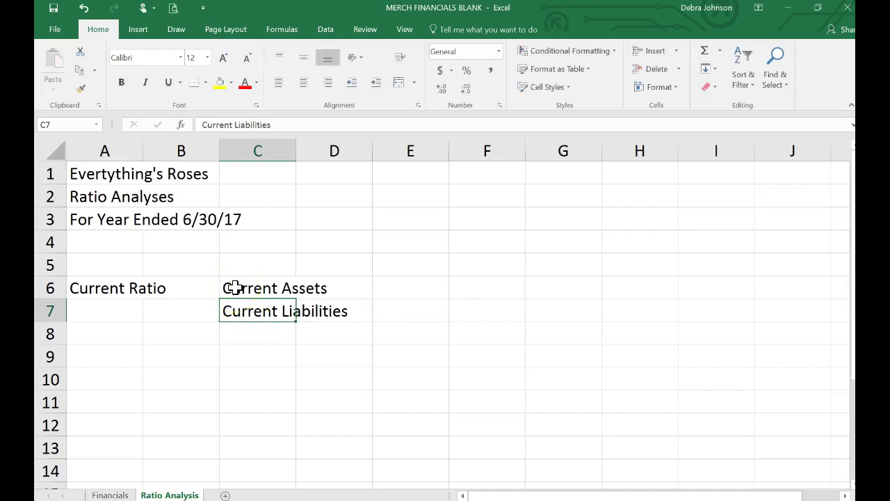
Step: Apply a bottom border to C6:D6 as the fraction line between Current Assets and Current Liabilities
{"action": "left_click_drag", "start_coordinate": [230, 291], "coordinate": [321, 292]}
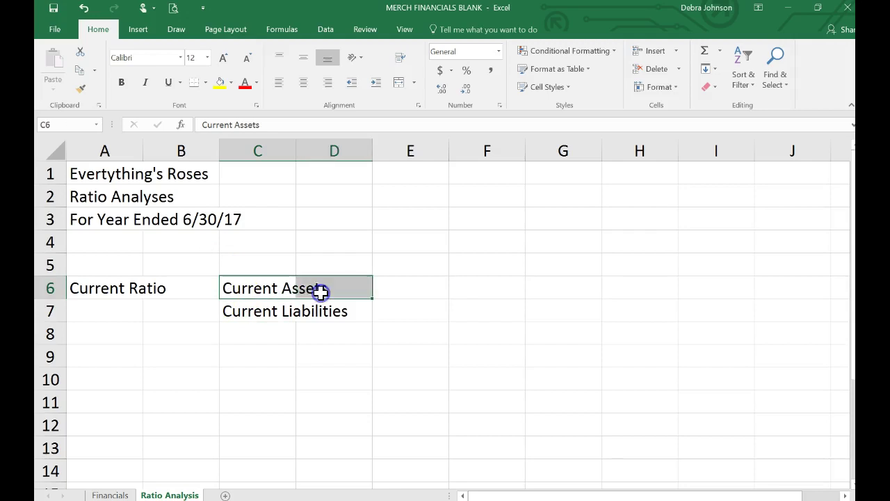
{"action": "left_click", "coordinate": [205, 82]}
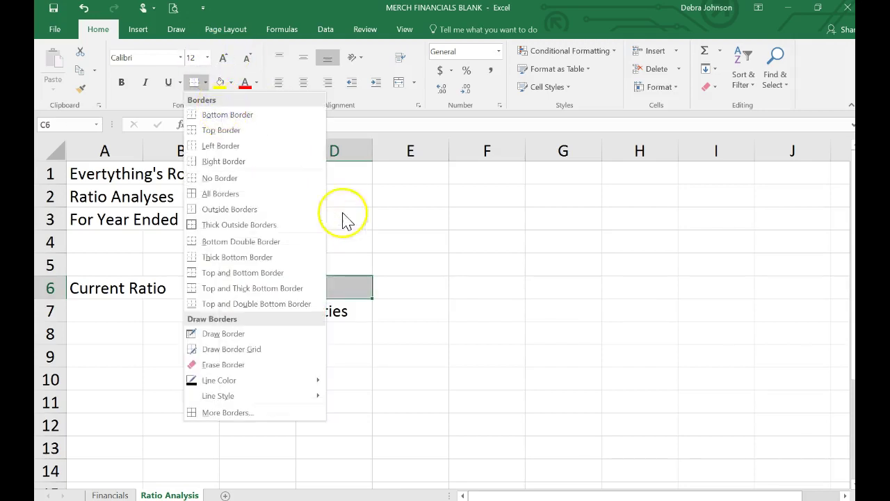
{"action": "left_click", "coordinate": [268, 115]}
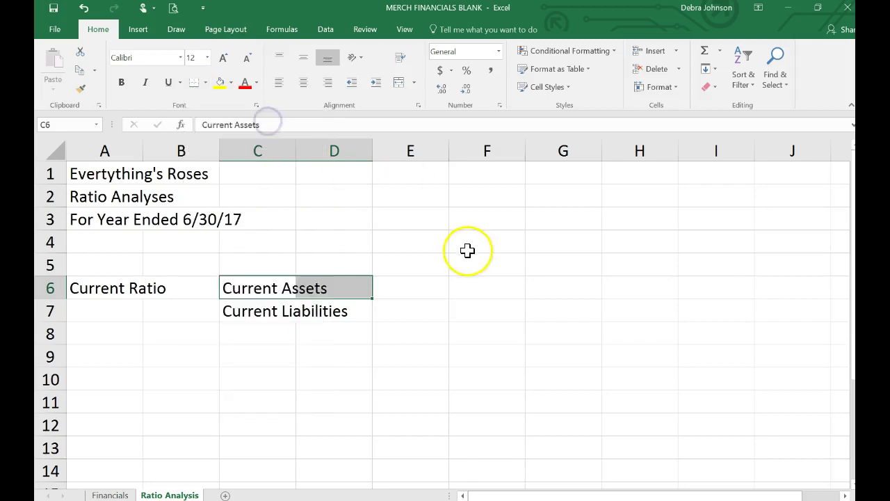
{"action": "left_click", "coordinate": [489, 290]}
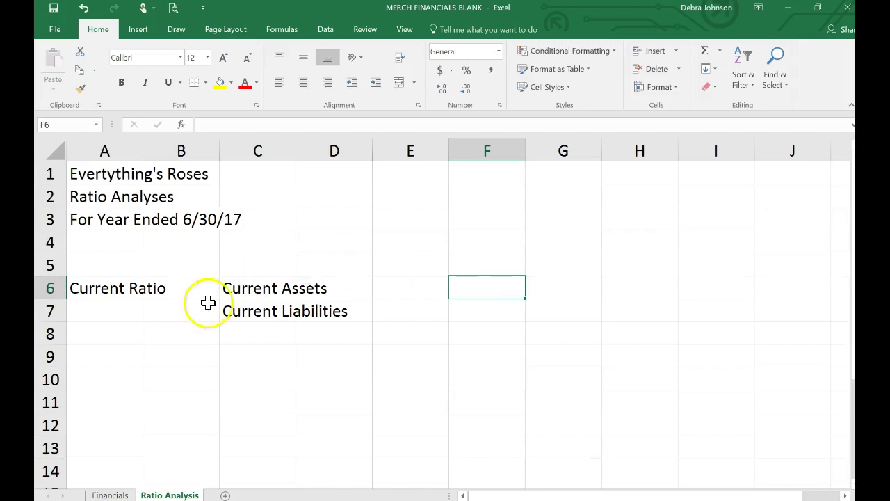
Step: Move the current ratio block from A5:D7 down to A12:D14
{"action": "left_click", "coordinate": [110, 270]}
{"action": "left_click_drag", "start_coordinate": [109, 271], "coordinate": [343, 308]}
{"action": "left_click_drag", "start_coordinate": [186, 324], "coordinate": [193, 460]}
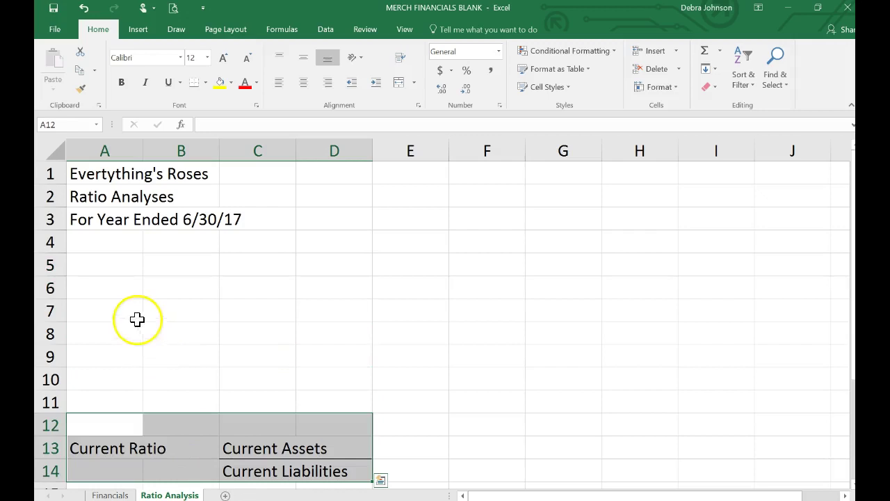
Step: Label A5 "Gross Profit Percentage" and enter its formula labels "Gross Profit" in D5 and "Net Sales" in D6
{"action": "left_click", "coordinate": [105, 270]}
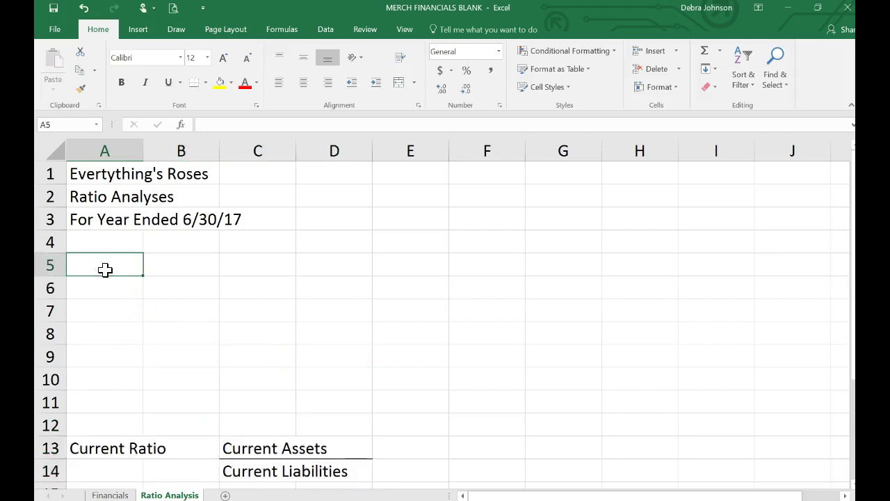
{"action": "type", "text": "Gross Profit Percentage"}
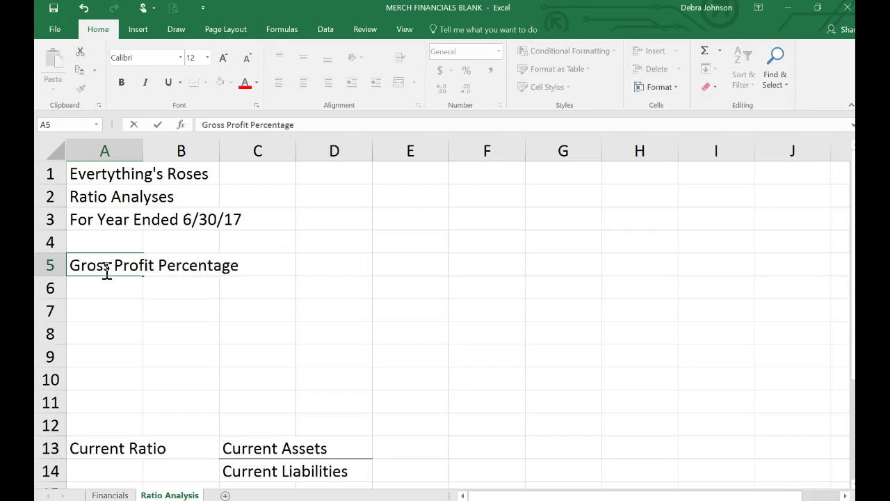
{"action": "left_click", "coordinate": [325, 263]}
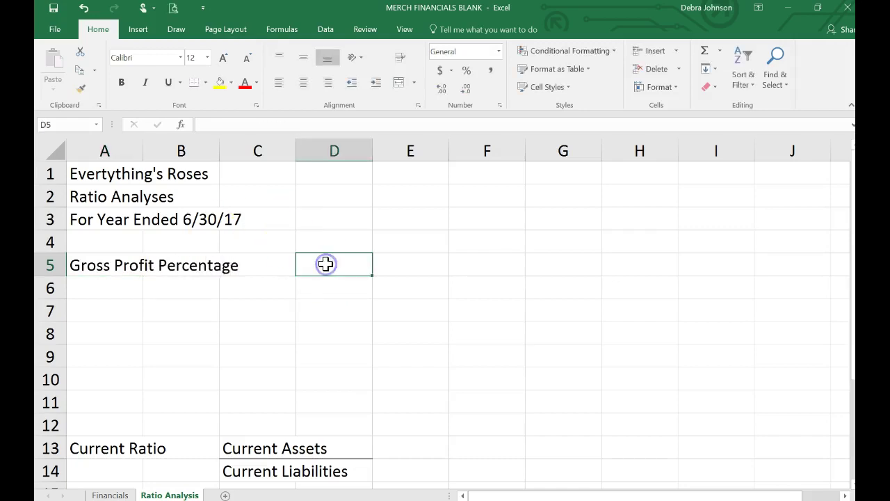
{"action": "type", "text": "Gross Profit"}
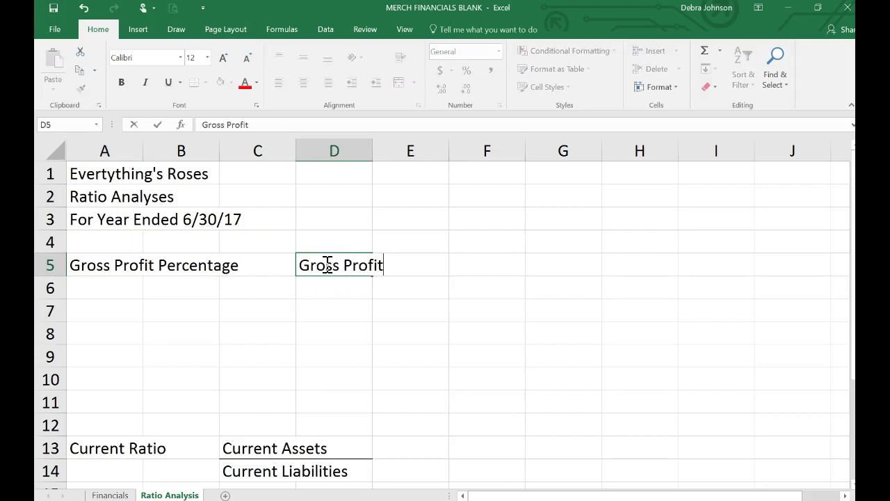
{"action": "key", "text": "Return"}
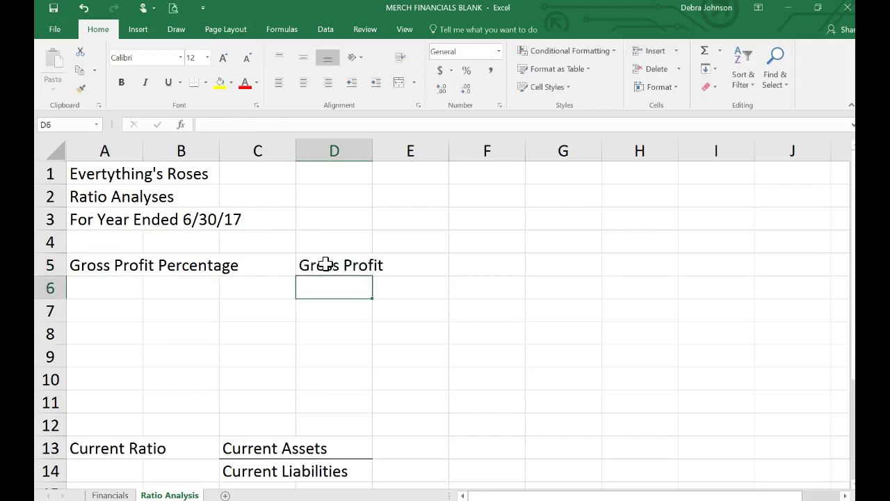
{"action": "type", "text": "Net Sales"}
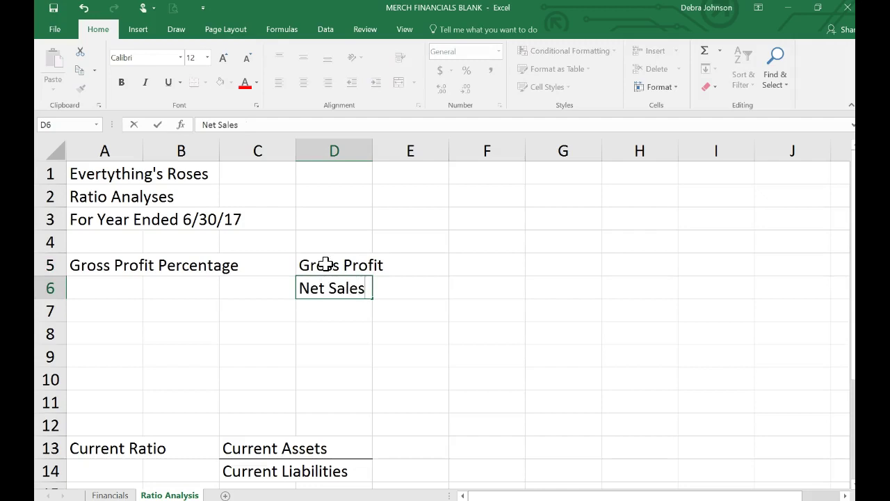
{"action": "key", "text": "Return"}
Step: Apply a bottom border to the Gross Profit cell D5 and widen column D to fit its label
{"action": "left_click", "coordinate": [350, 266]}
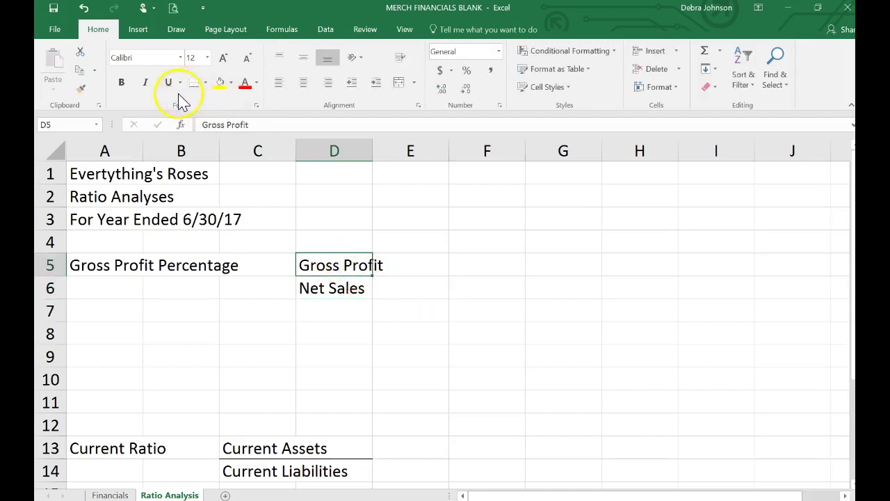
{"action": "left_click", "coordinate": [206, 83]}
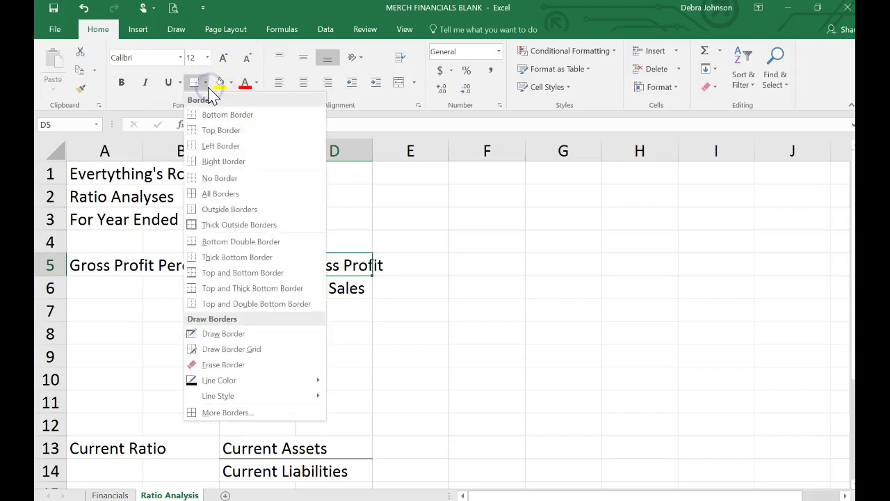
{"action": "left_click", "coordinate": [213, 116]}
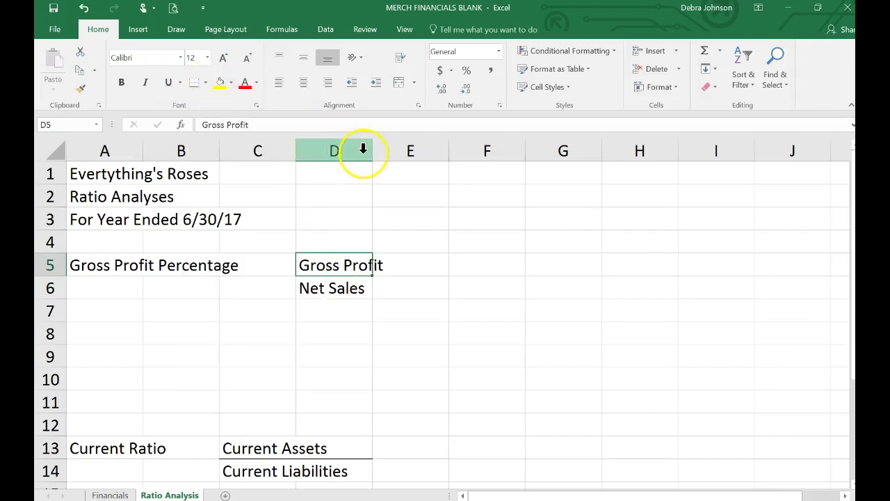
{"action": "left_click_drag", "start_coordinate": [372, 149], "coordinate": [416, 166]}
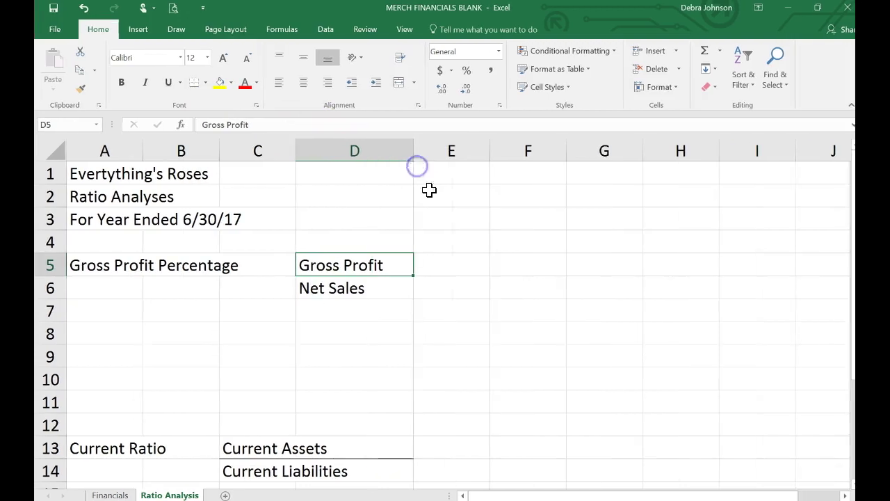
Step: Enter a literal equals sign in E6 beside Net Sales and narrow column E to fit it
{"action": "left_click", "coordinate": [440, 284]}
{"action": "type", "text": "'="}
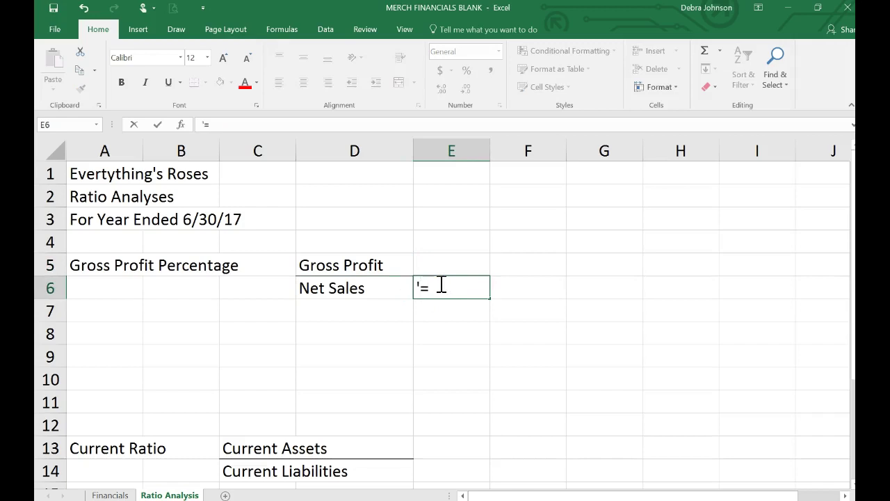
{"action": "key", "text": "Return"}
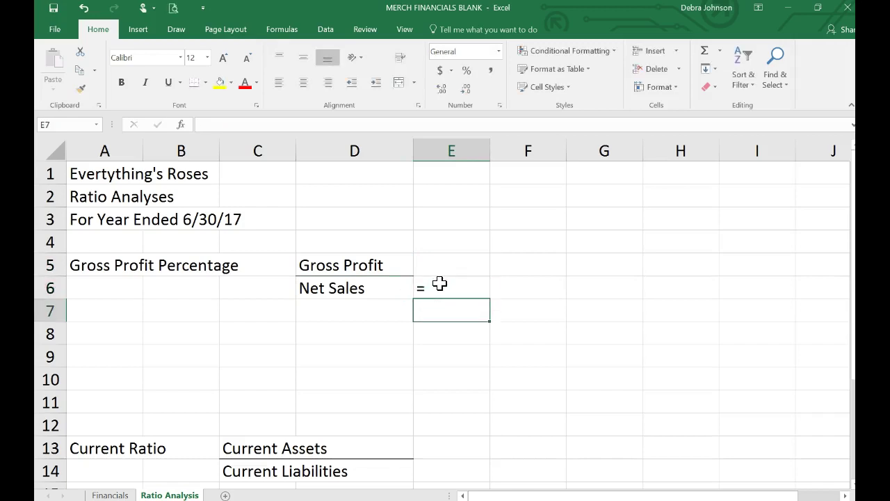
{"action": "left_click_drag", "start_coordinate": [489, 157], "coordinate": [429, 175]}
Step: Link F5 to the Gross Profit amount in cell G77 of the Financials sheet
{"action": "left_click", "coordinate": [469, 260]}
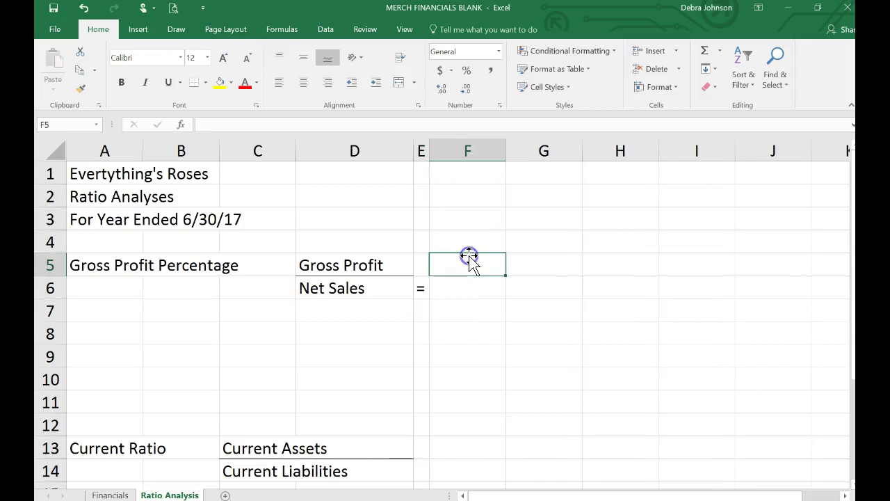
{"action": "double_click", "coordinate": [471, 257]}
{"action": "type", "text": "="}
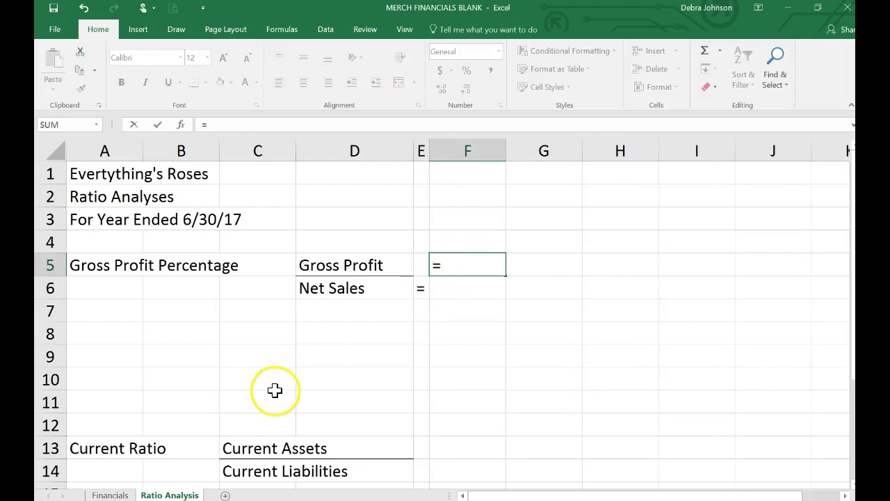
{"action": "left_click", "coordinate": [111, 495]}
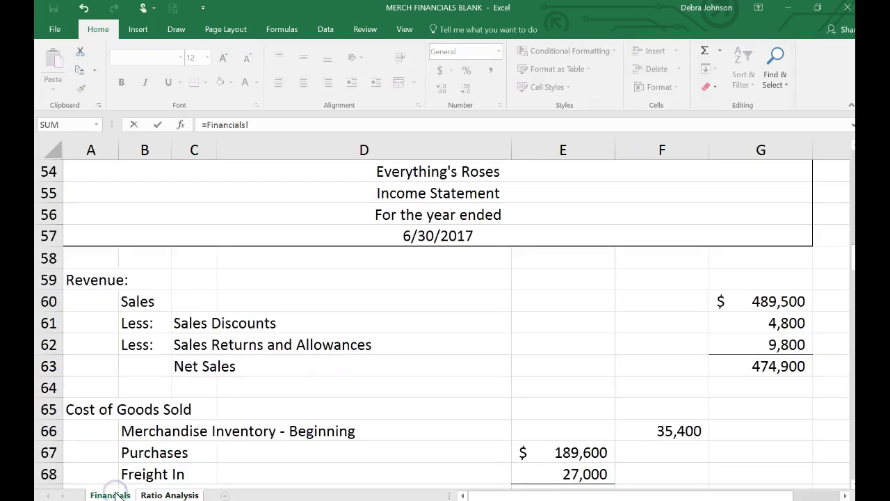
{"action": "scroll", "coordinate": [541, 380], "scroll_direction": "down", "scroll_amount": 1}
{"action": "scroll", "coordinate": [541, 380], "scroll_direction": "down", "scroll_amount": 3}
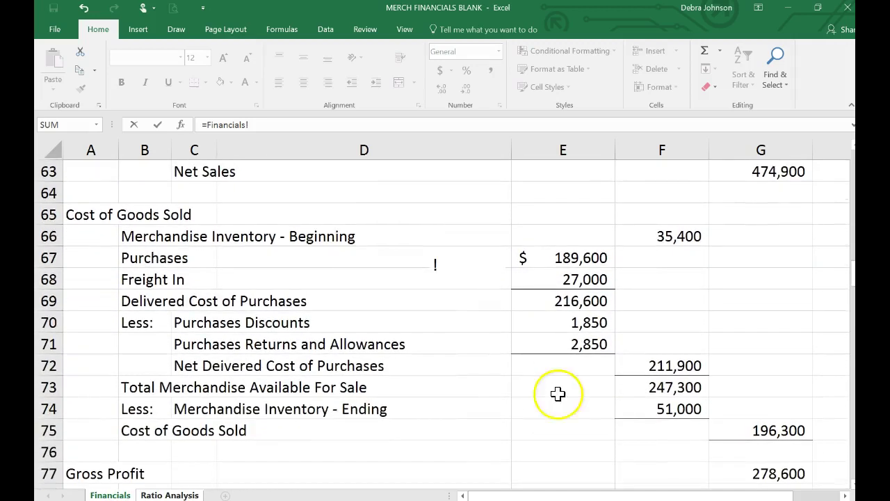
{"action": "left_click", "coordinate": [768, 475]}
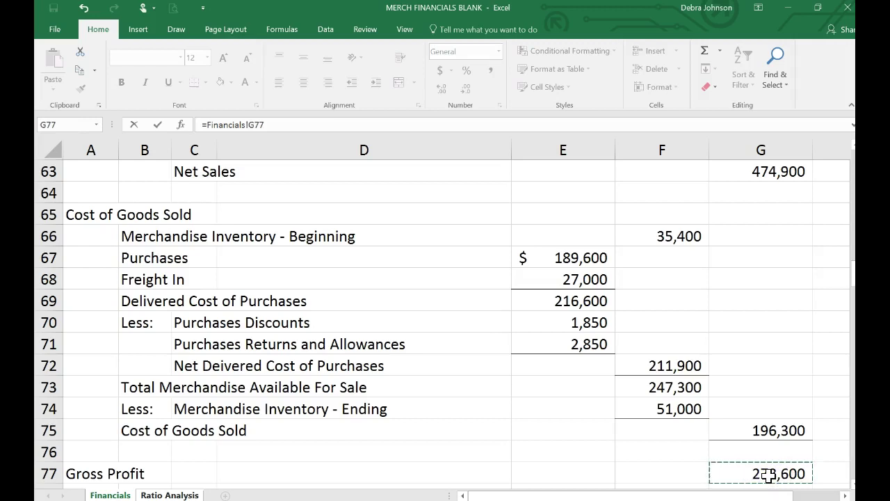
{"action": "key", "text": "Return"}
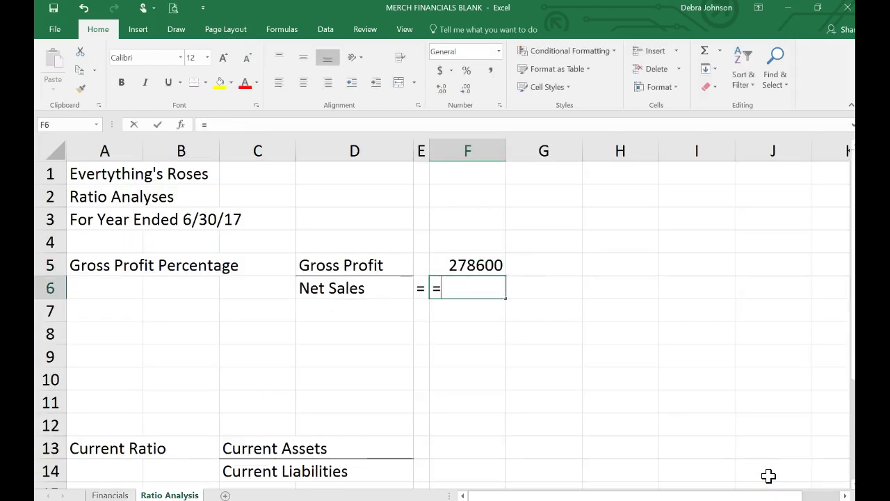
Step: Link F6 to the Net Sales amount in cell G63 of the Financials sheet
{"action": "left_click", "coordinate": [110, 495]}
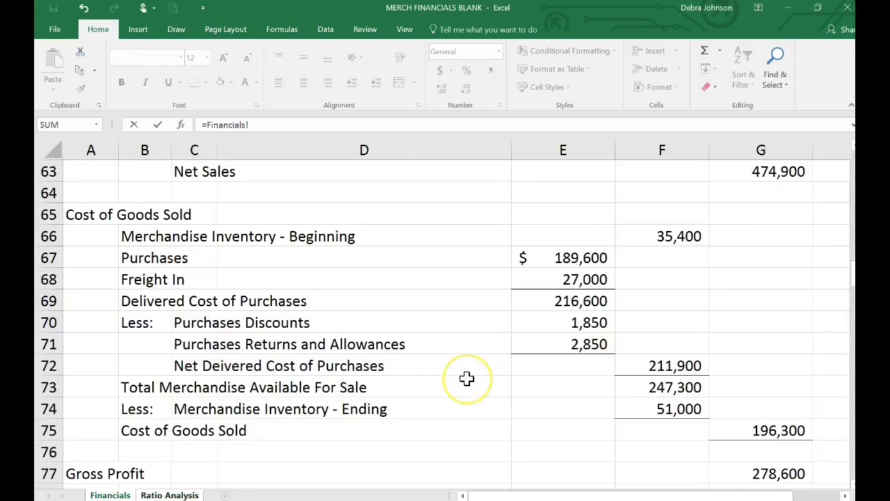
{"action": "scroll", "coordinate": [465, 378], "scroll_direction": "up", "scroll_amount": 1}
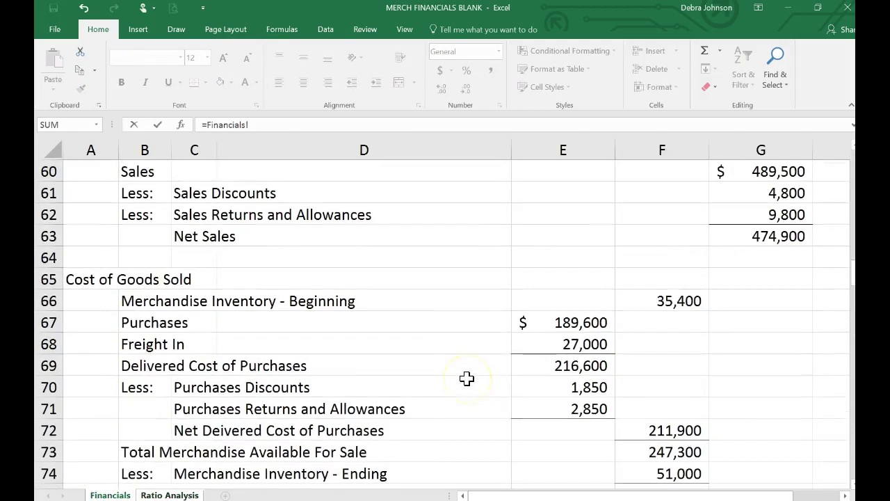
{"action": "left_click", "coordinate": [775, 236]}
{"action": "key", "text": "Return"}
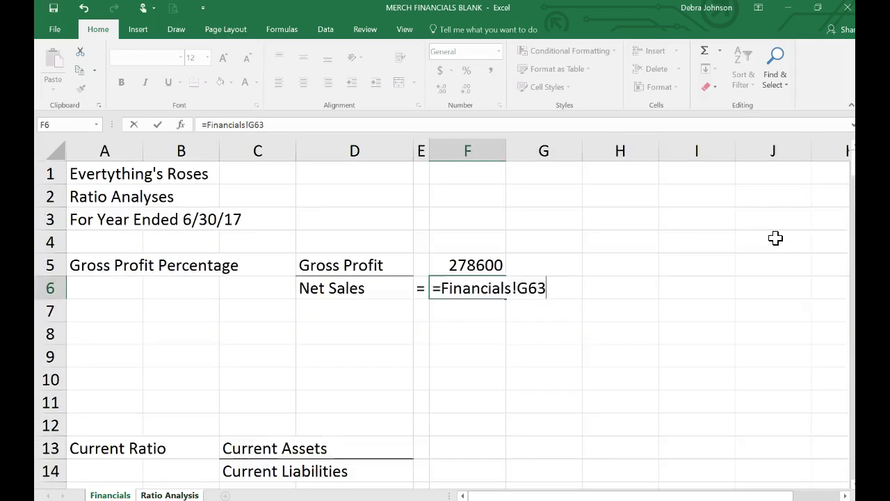
Step: Apply a bottom border to F5 as the fraction line between the gross profit and net sales amounts
{"action": "left_click", "coordinate": [480, 266]}
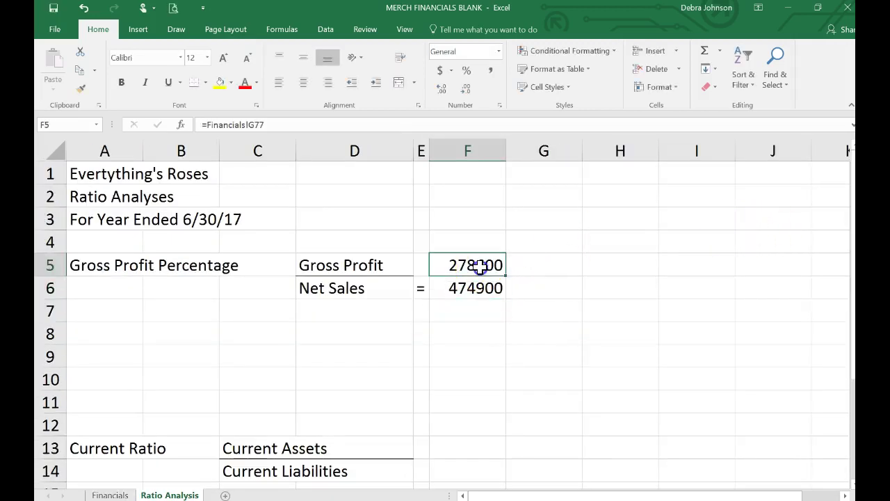
{"action": "left_click", "coordinate": [206, 82]}
{"action": "left_click", "coordinate": [212, 114]}
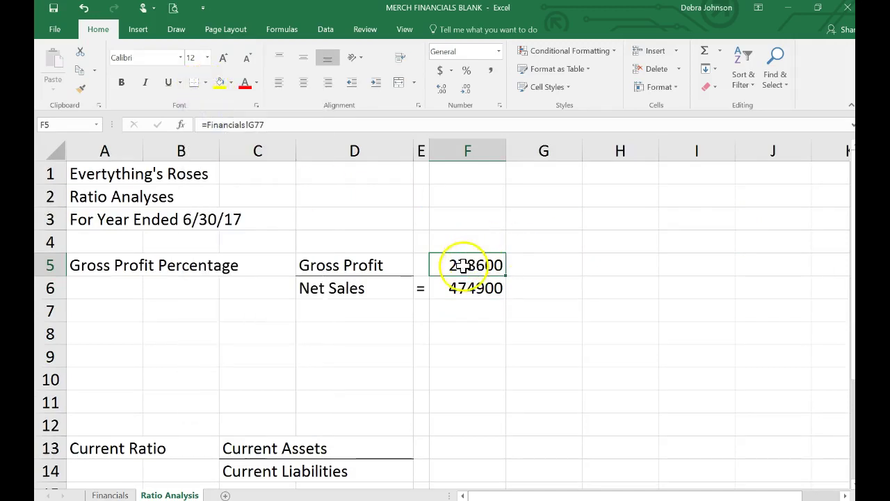
Step: Format the entire Ratio Analysis sheet in comma style with no decimal places
{"action": "left_click", "coordinate": [55, 153]}
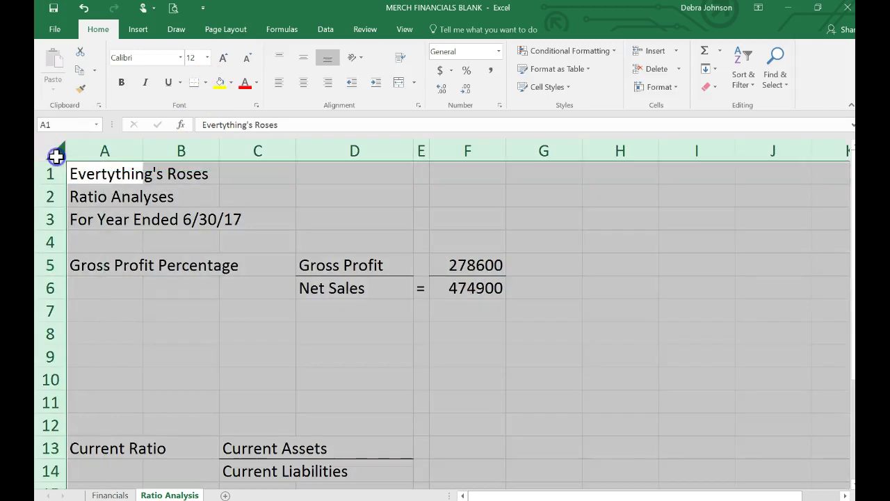
{"action": "left_click", "coordinate": [490, 71]}
{"action": "left_click", "coordinate": [442, 89]}
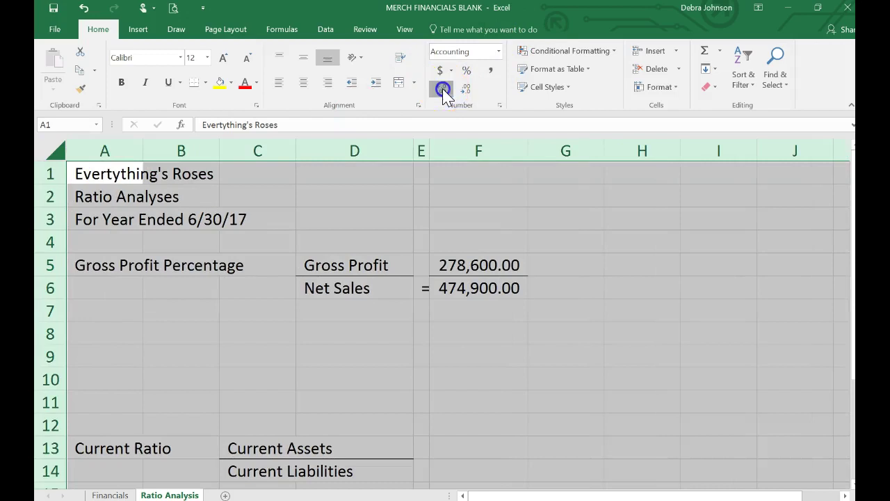
{"action": "left_click", "coordinate": [465, 89]}
{"action": "left_click", "coordinate": [466, 89]}
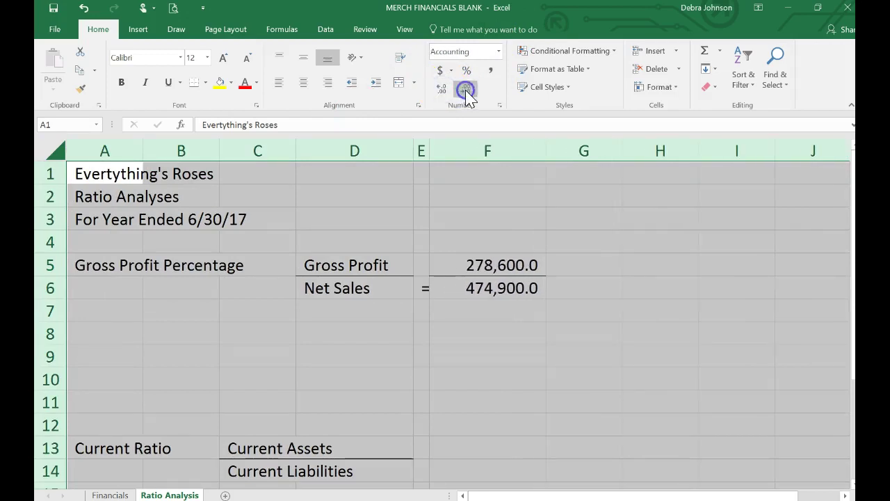
{"action": "left_click", "coordinate": [466, 89]}
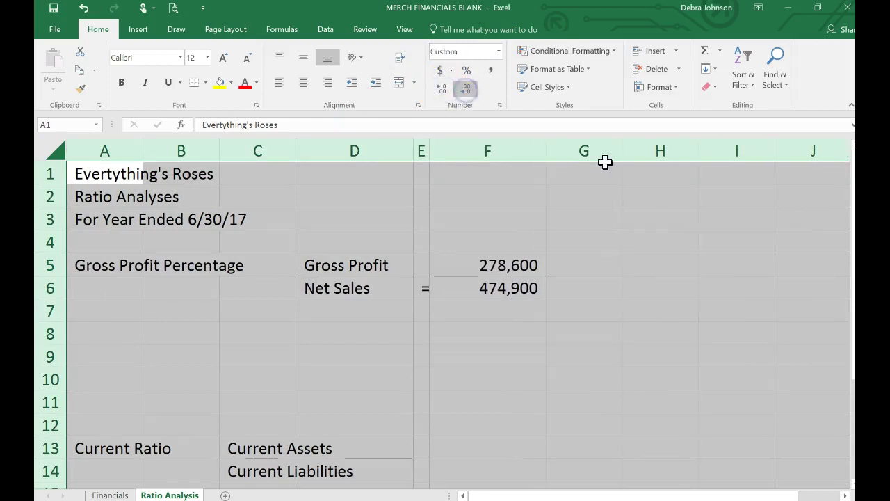
Step: Enter a literal equals sign in G5 and narrow column G
{"action": "left_click", "coordinate": [595, 268]}
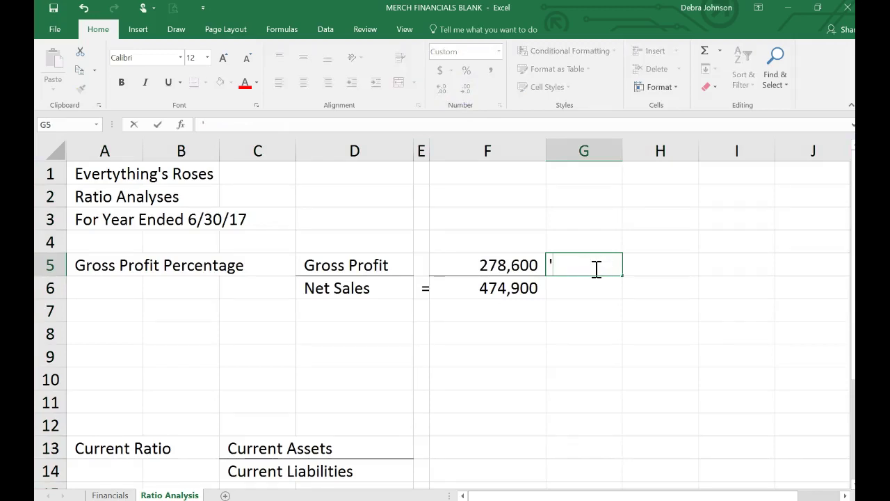
{"action": "type", "text": "'="}
{"action": "key", "text": "Return"}
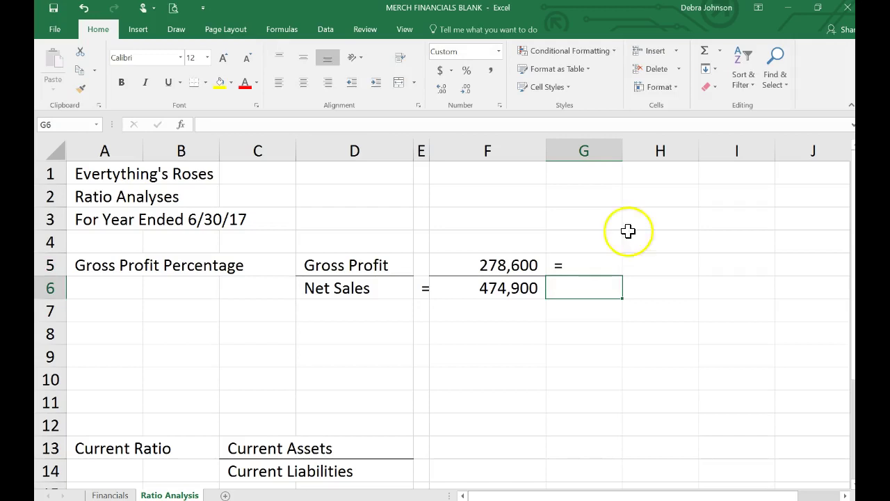
{"action": "left_click_drag", "start_coordinate": [621, 152], "coordinate": [587, 158]}
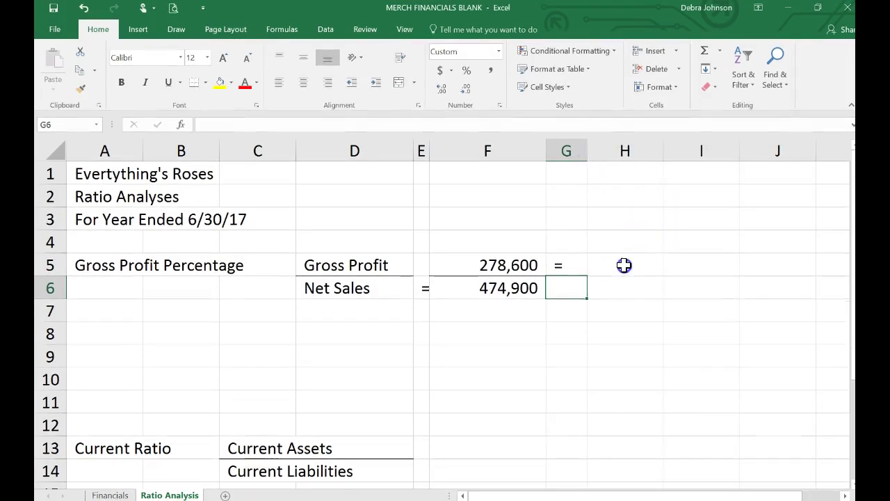
Step: Calculate the gross profit percentage in H5 with the formula =F5/F6
{"action": "left_click", "coordinate": [624, 269]}
{"action": "type", "text": "="}
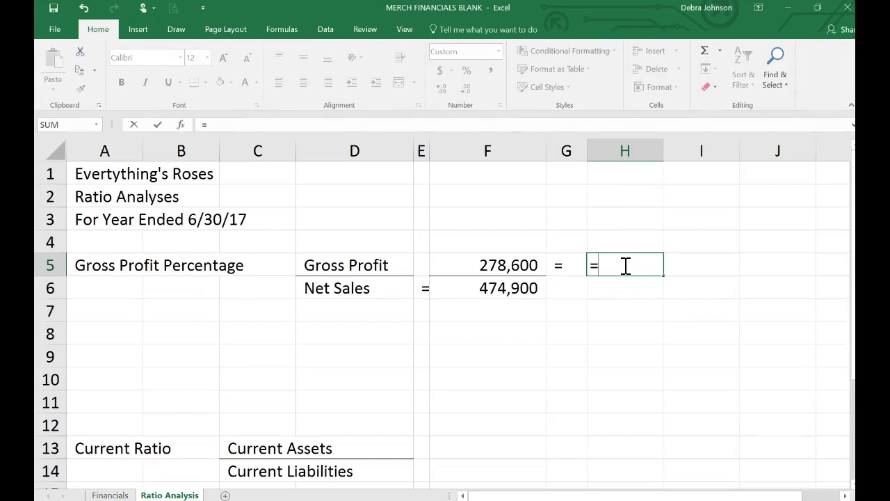
{"action": "left_click", "coordinate": [513, 266]}
{"action": "type", "text": "/"}
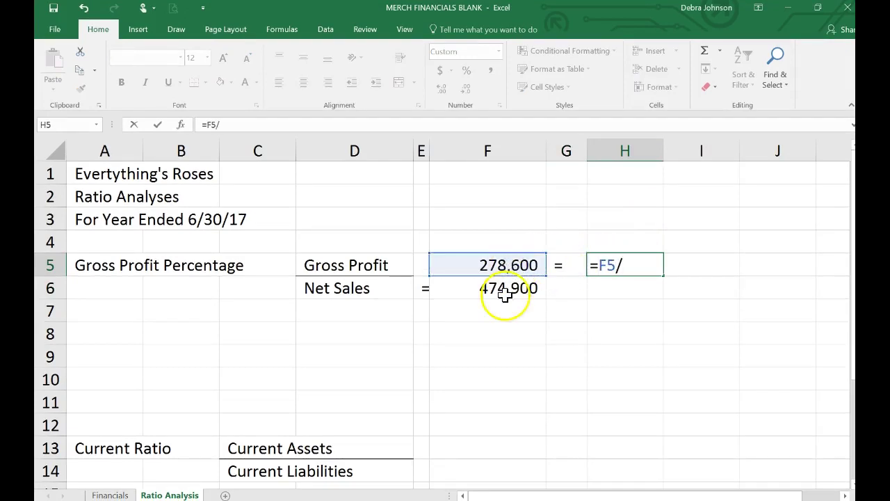
{"action": "left_click", "coordinate": [506, 293]}
{"action": "key", "text": "Return"}
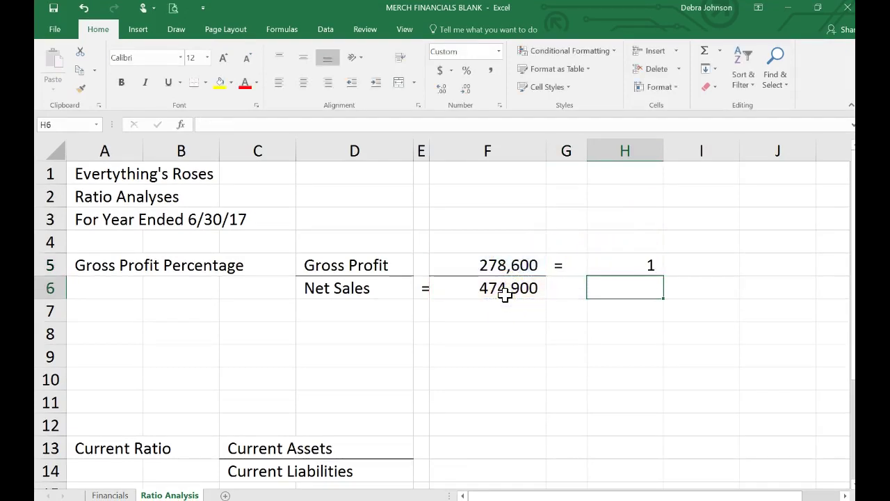
Step: Format the gross profit result in H5 as a percentage with one decimal place
{"action": "left_click", "coordinate": [624, 265]}
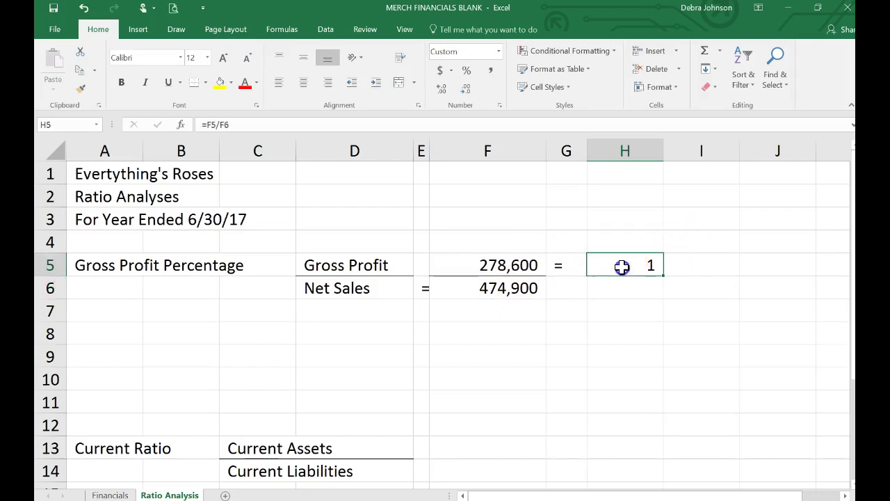
{"action": "left_click", "coordinate": [466, 70]}
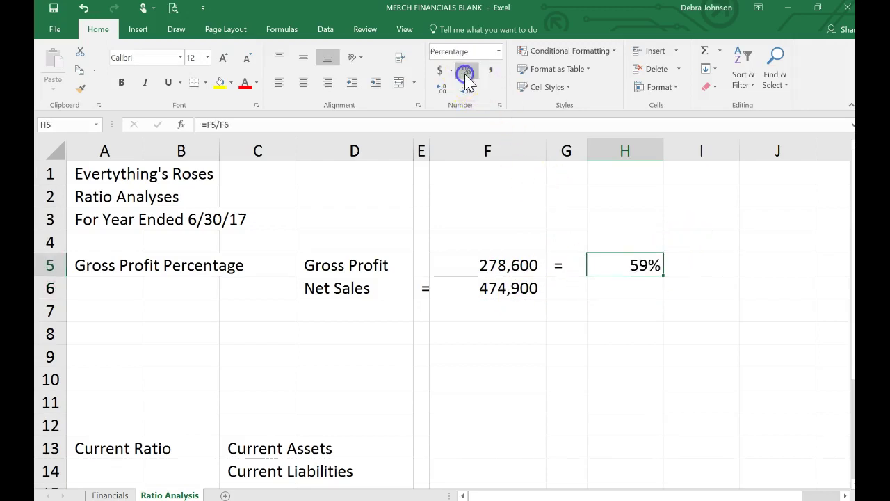
{"action": "left_click", "coordinate": [438, 93]}
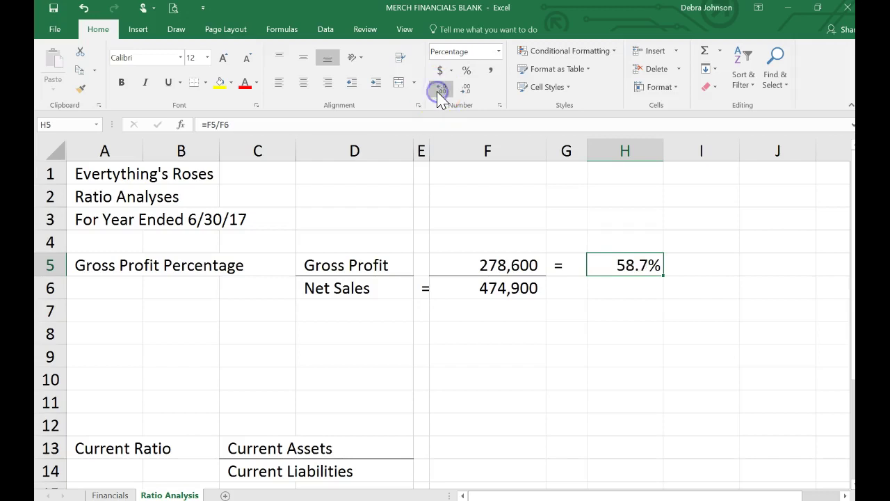
{"action": "left_click", "coordinate": [342, 332]}
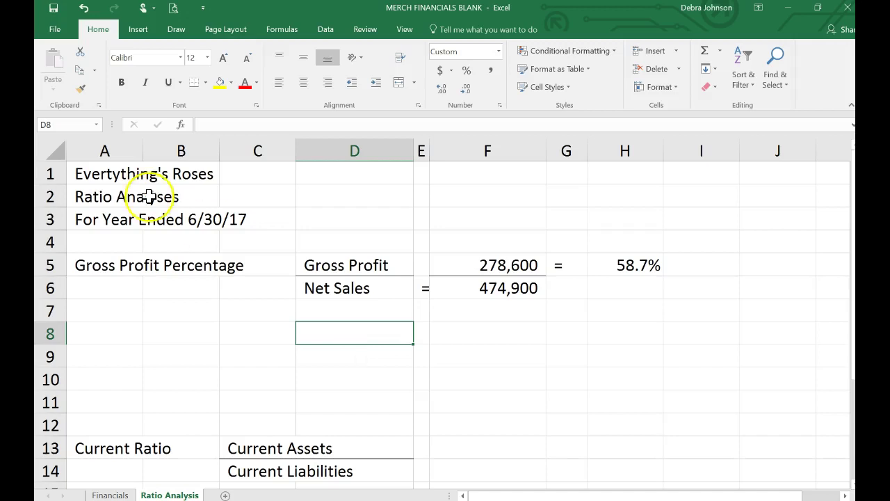
Step: Align the three heading lines in A1:H3 with Center Across Selection
{"action": "left_click", "coordinate": [81, 170]}
{"action": "left_click_drag", "start_coordinate": [81, 170], "coordinate": [624, 207]}
{"action": "scroll", "coordinate": [625, 207], "scroll_direction": "down", "scroll_amount": 1}
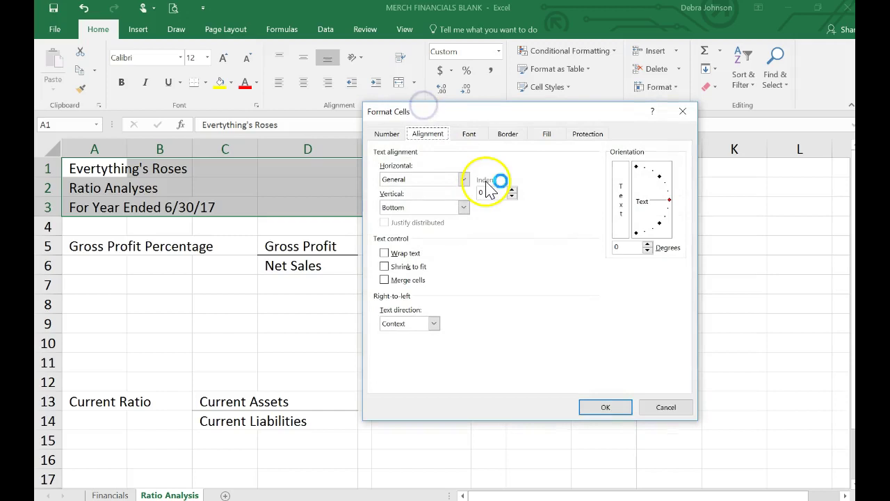
{"action": "left_click", "coordinate": [464, 179]}
{"action": "left_click", "coordinate": [445, 245]}
{"action": "left_click", "coordinate": [601, 411]}
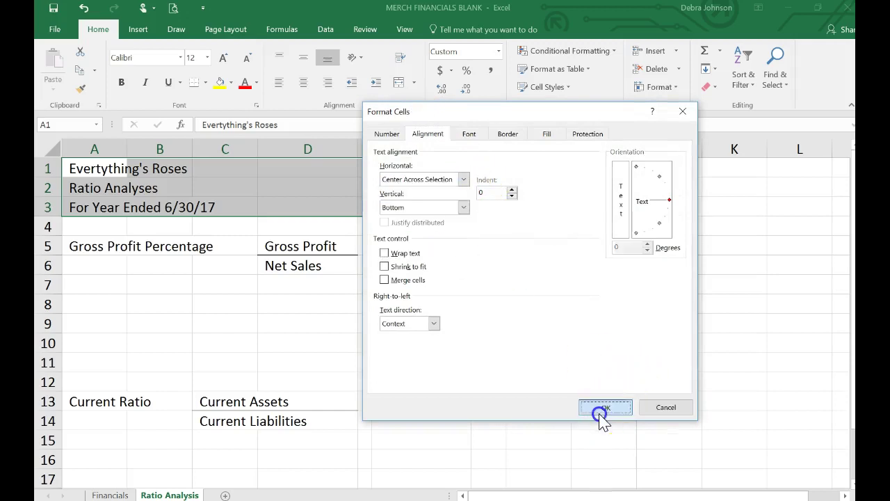
Step: Apply thick outside borders around the heading block A1:H3
{"action": "left_click", "coordinate": [205, 83]}
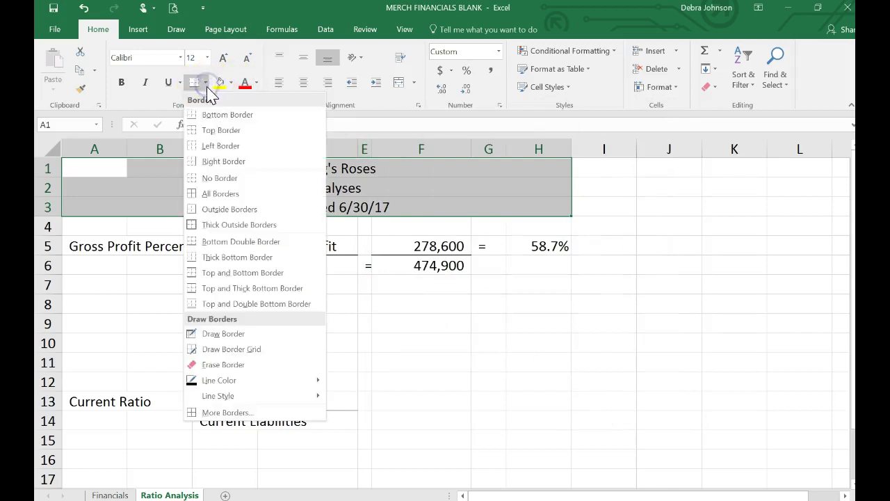
{"action": "left_click", "coordinate": [210, 227]}
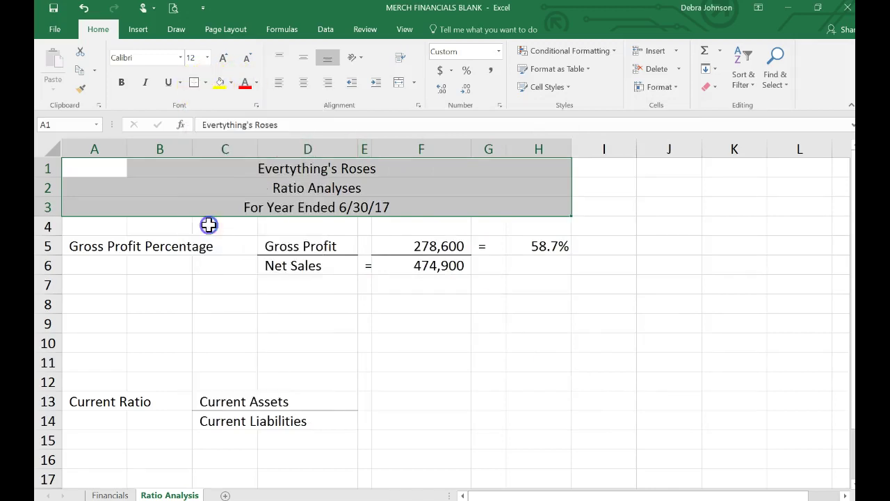
{"action": "left_click", "coordinate": [417, 339]}
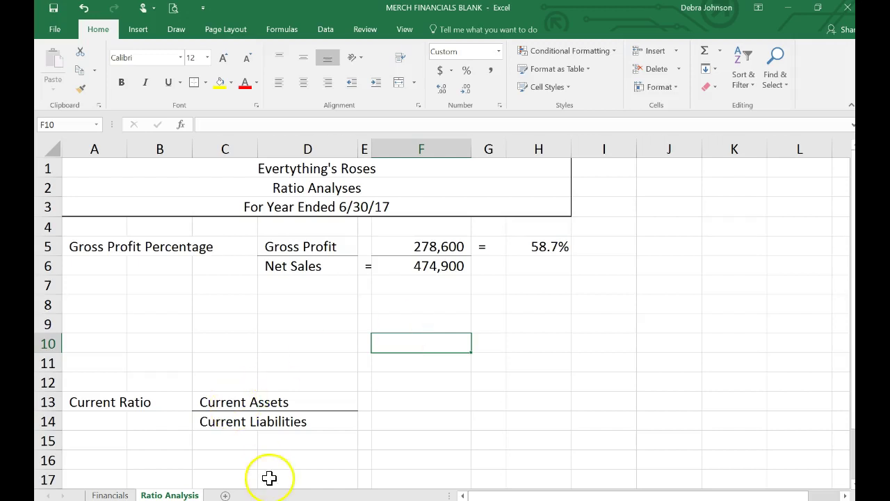
Step: Add a new worksheet after Ratio Analysis and name it Formulas for Ratios
{"action": "left_click", "coordinate": [225, 495]}
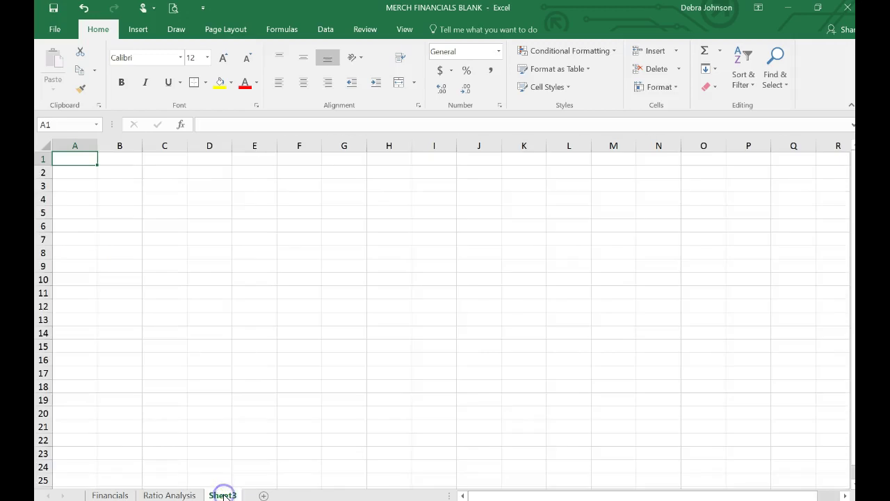
{"action": "double_click", "coordinate": [225, 496]}
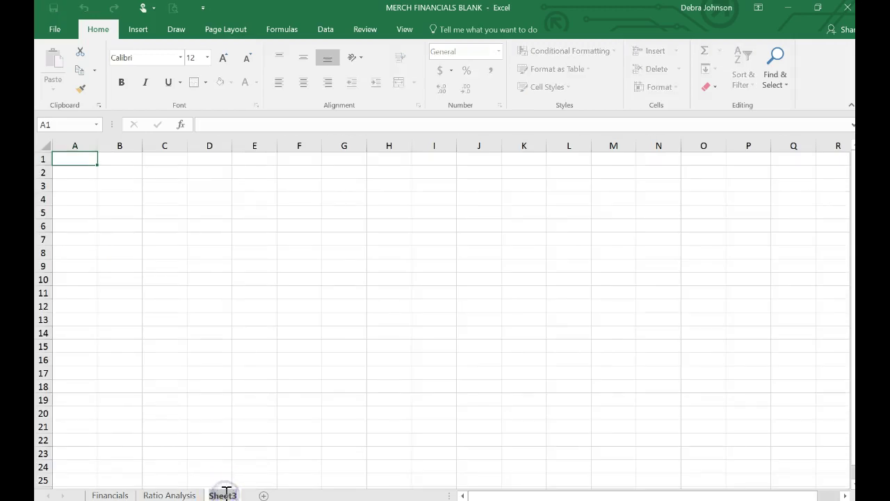
{"action": "type", "text": "Formulas"}
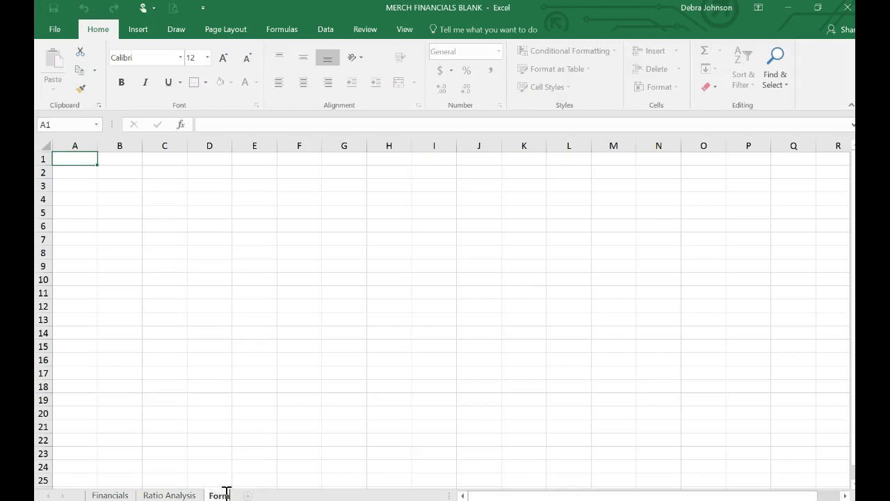
{"action": "type", "text": " for Ratios"}
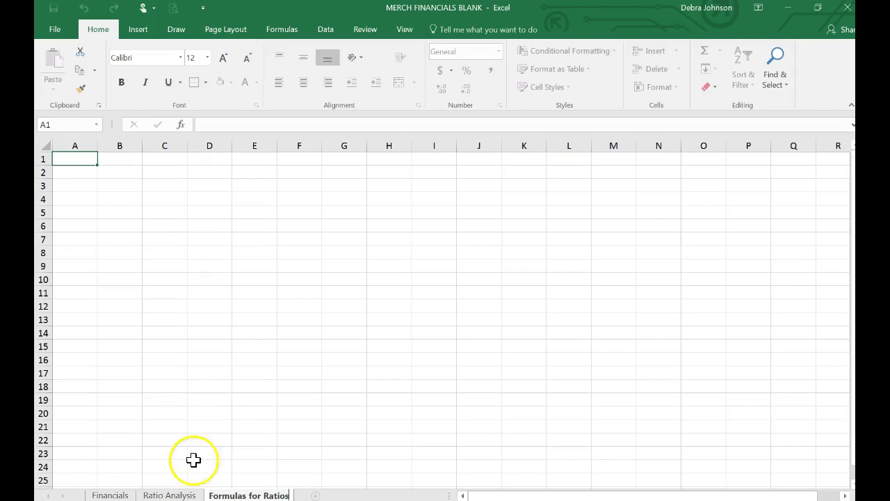
{"action": "left_click", "coordinate": [204, 399]}
Step: Copy the entire Ratio Analysis worksheet and paste it into the Formulas for Ratios sheet starting at A1
{"action": "left_click", "coordinate": [174, 494]}
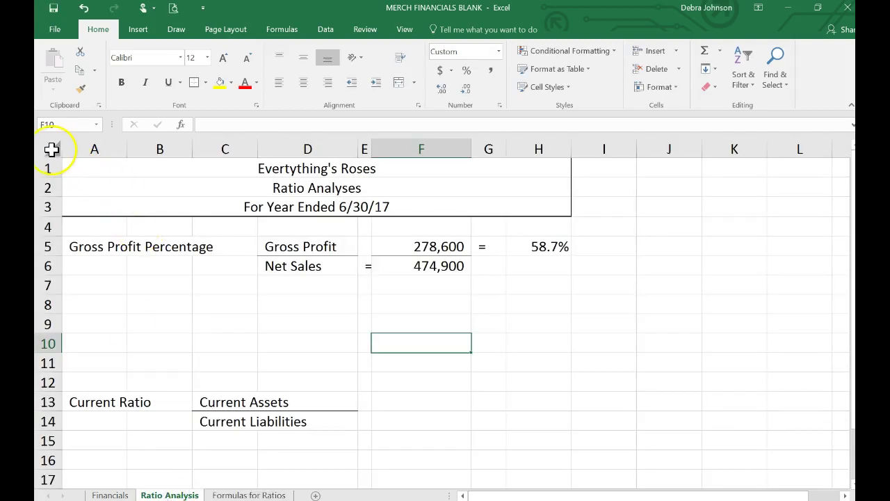
{"action": "left_click", "coordinate": [52, 149]}
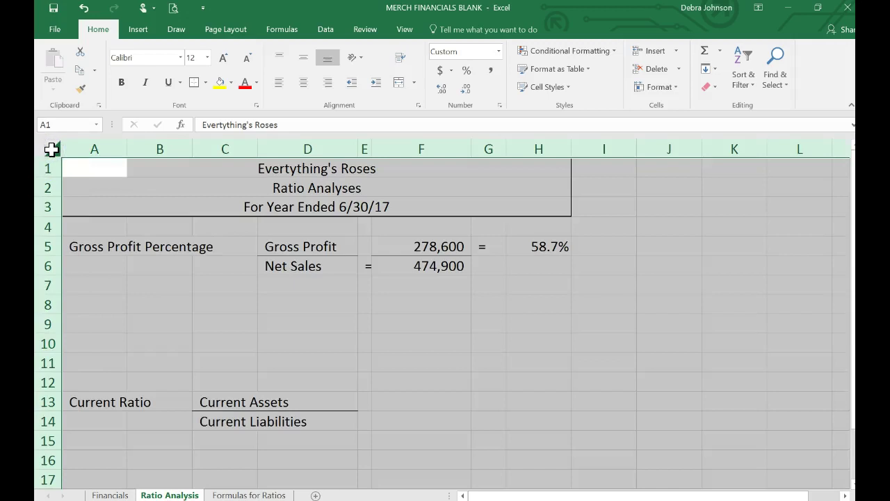
{"action": "left_click", "coordinate": [80, 72]}
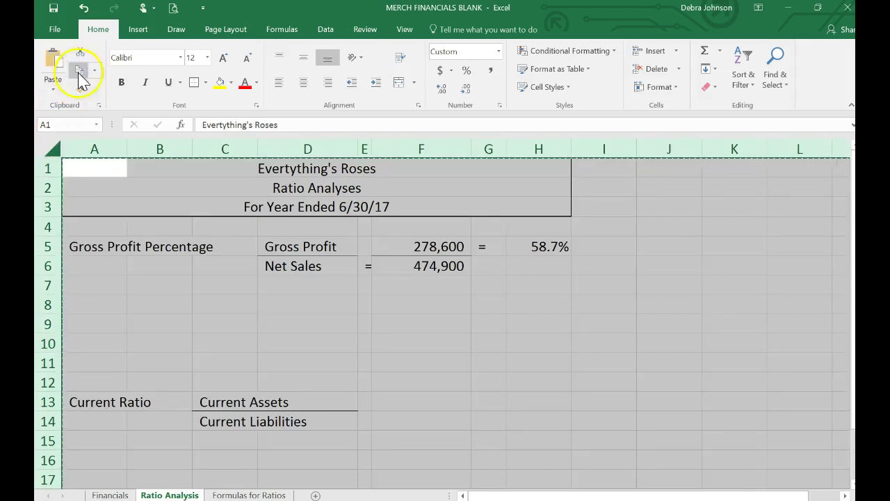
{"action": "left_click", "coordinate": [249, 496]}
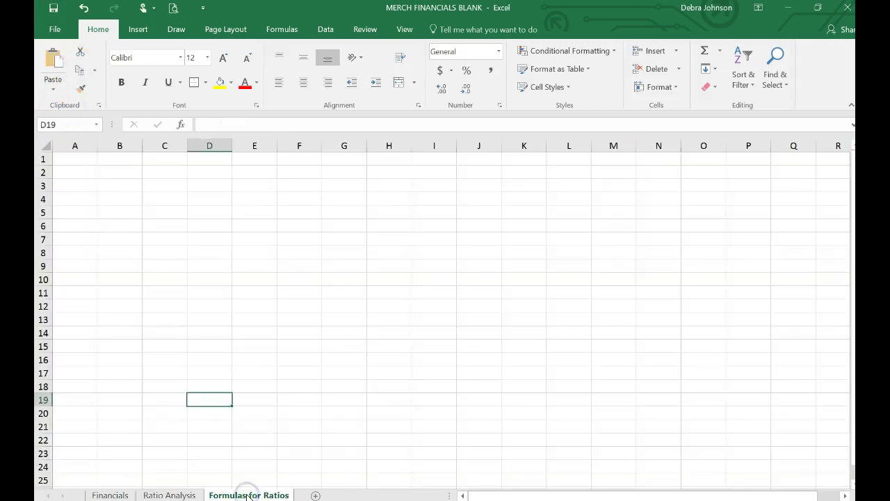
{"action": "left_click", "coordinate": [83, 159]}
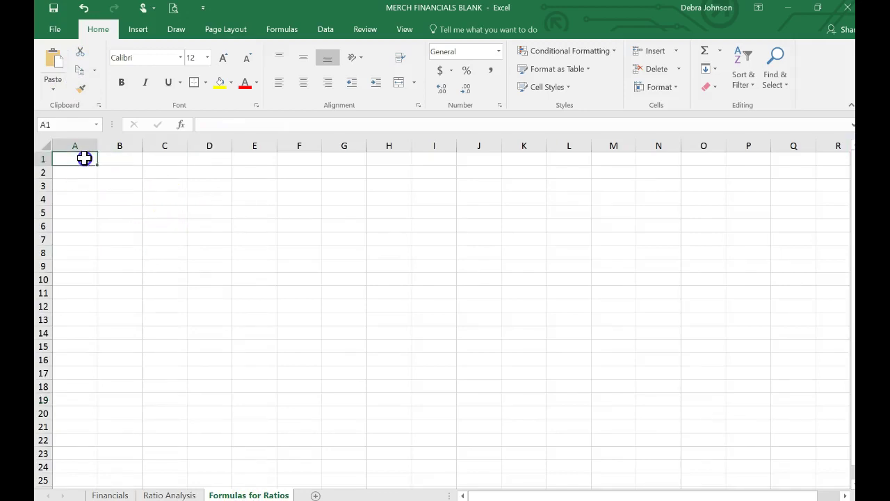
{"action": "left_click", "coordinate": [53, 61]}
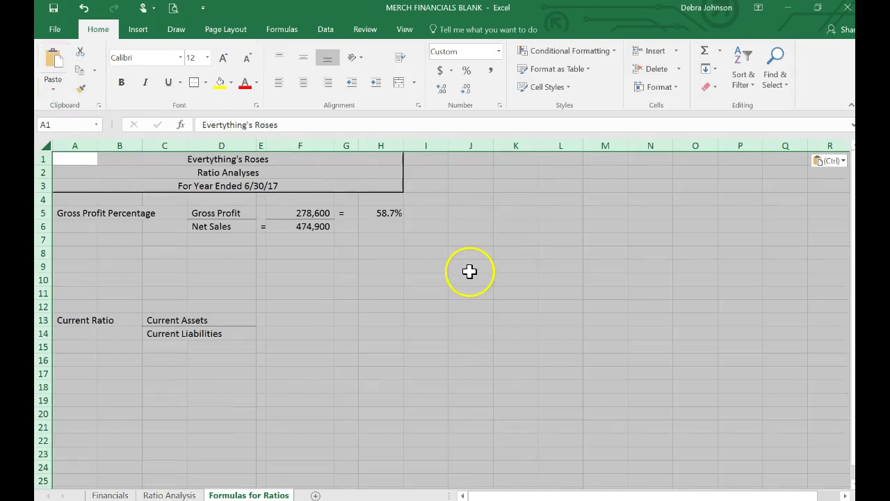
Step: Show the formulas instead of the calculated values on the Formulas for Ratios sheet
{"action": "left_click", "coordinate": [428, 279]}
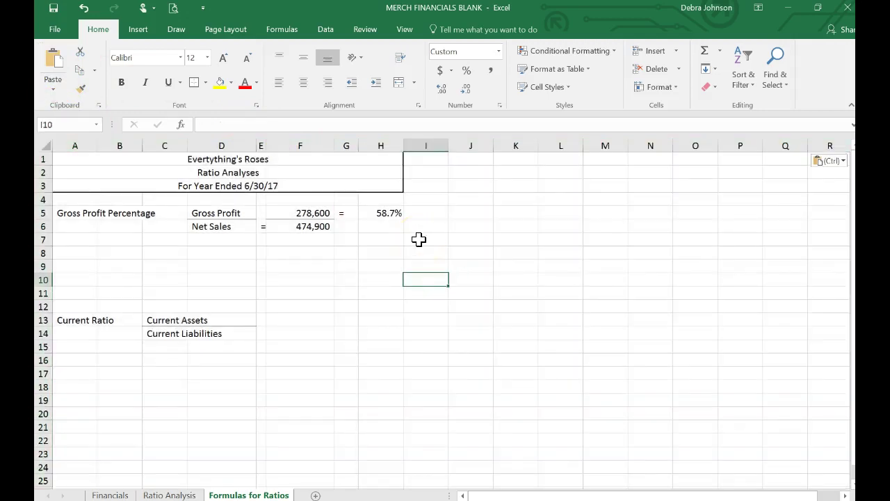
{"action": "key", "text": "ctrl+grave"}
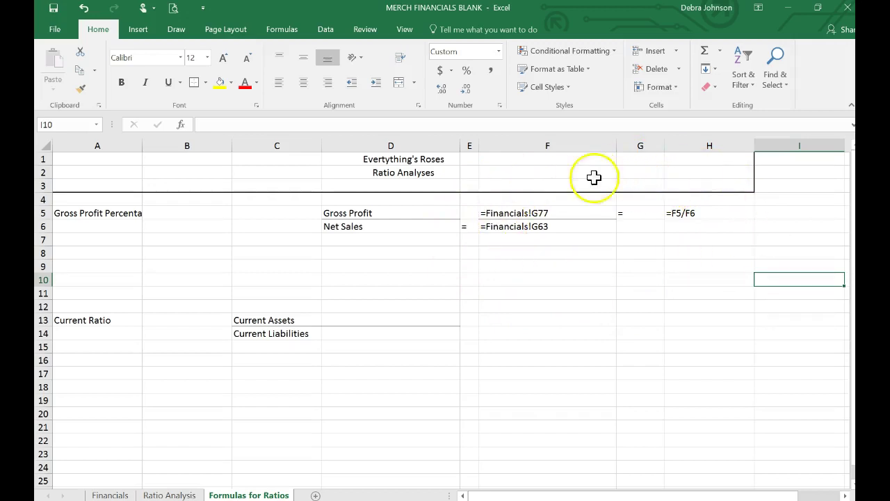
{"action": "left_click", "coordinate": [682, 284]}
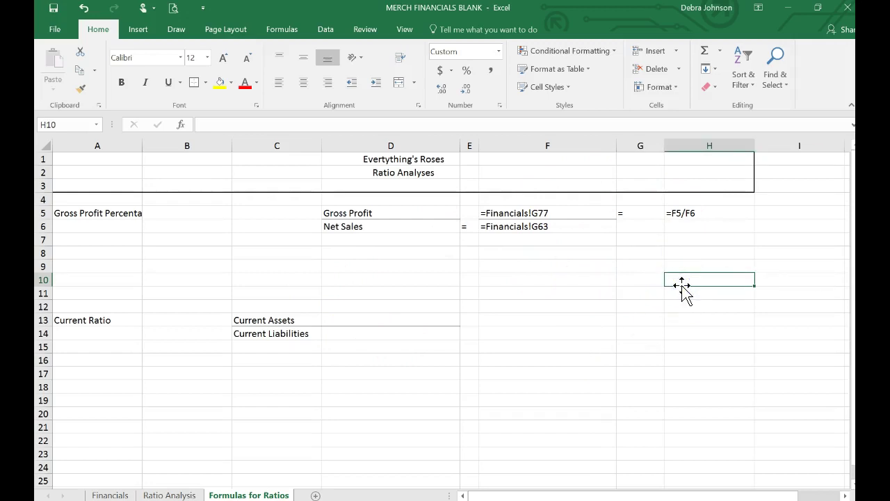